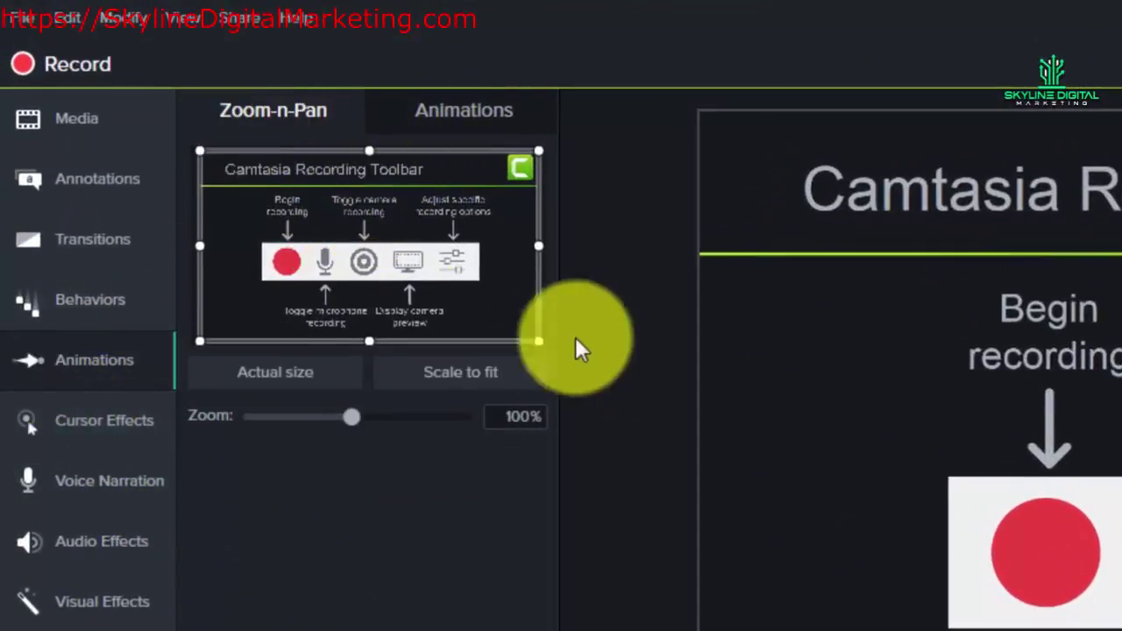
# Step: Glance at the animation presets, then move the playhead just past 0:19
pyautogui.click(489, 106)
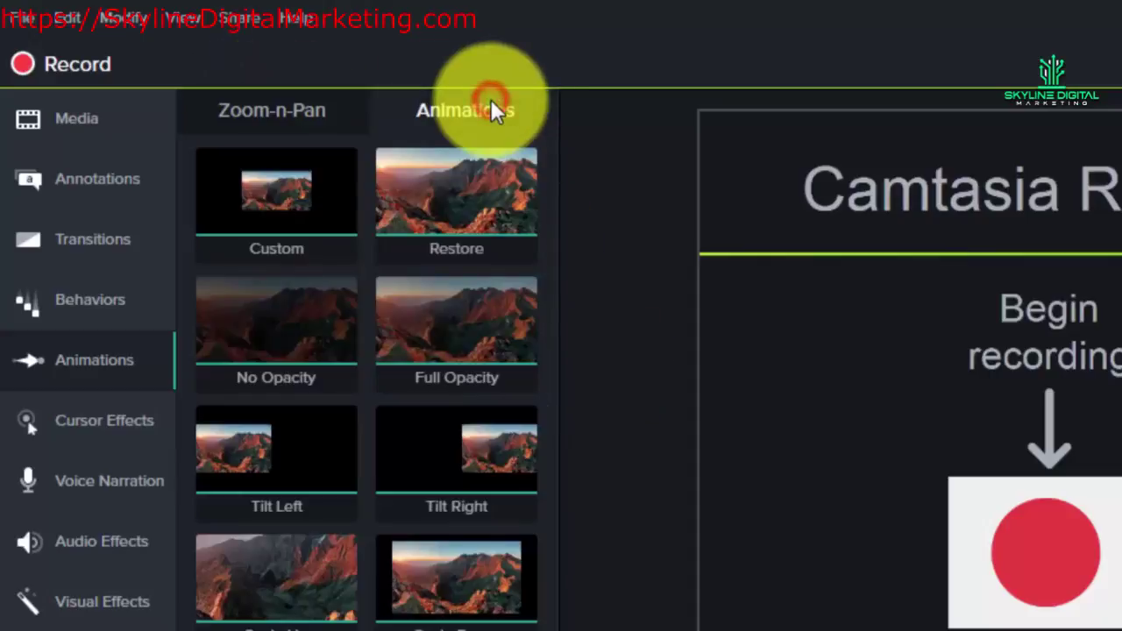
pyautogui.click(270, 108)
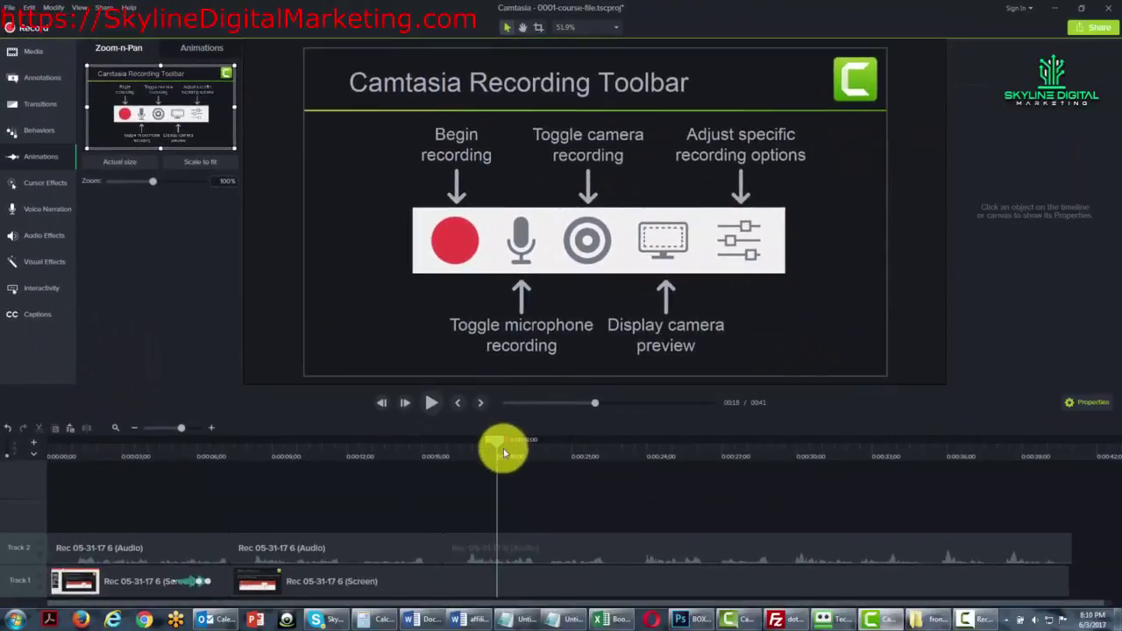
pyautogui.moveTo(498, 443); pyautogui.dragTo(534, 441)
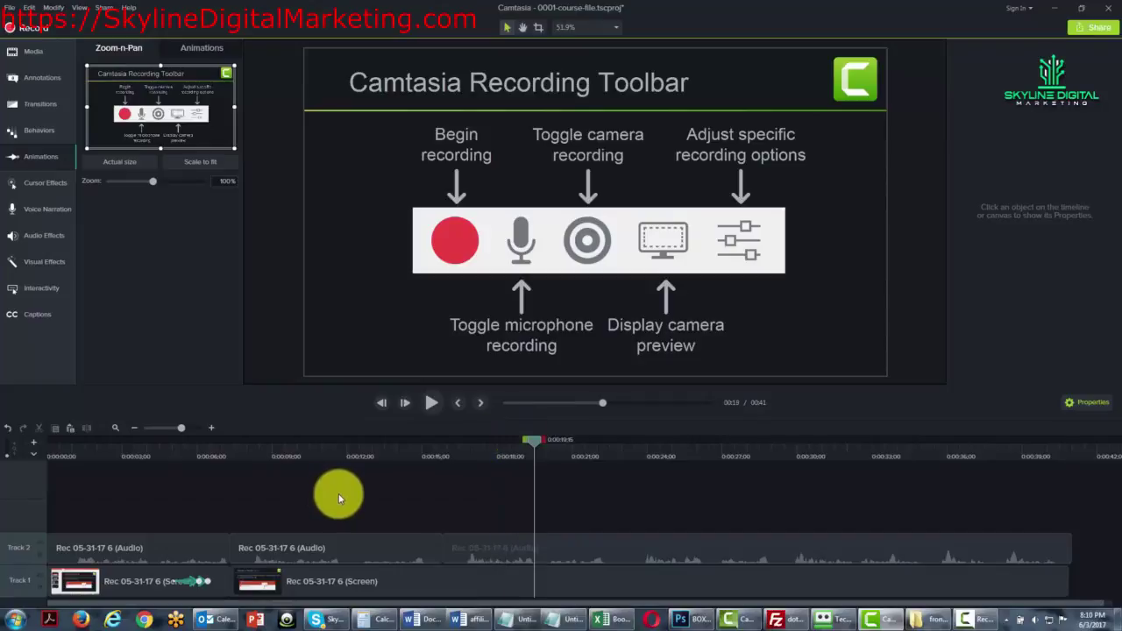
pyautogui.click(466, 551)
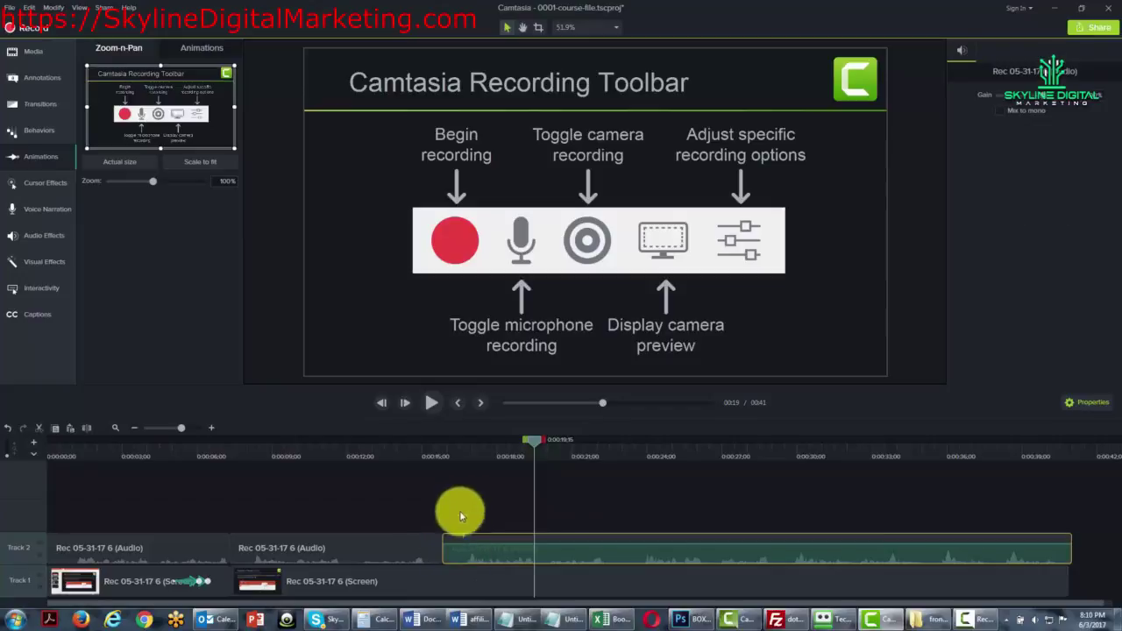
pyautogui.moveTo(535, 443); pyautogui.dragTo(549, 445)
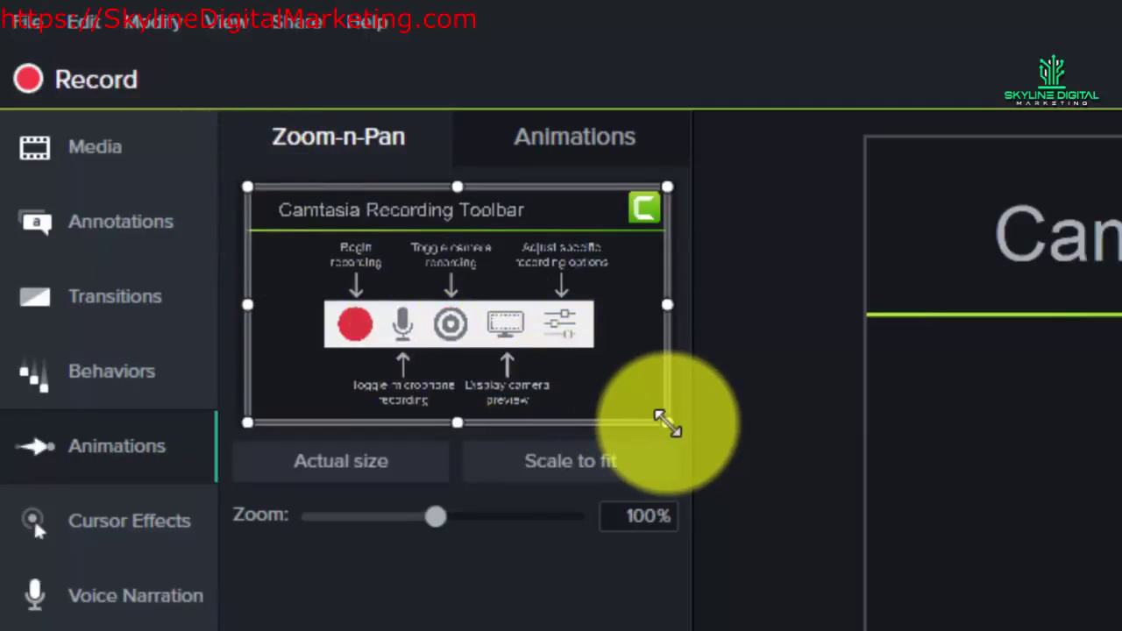
# Step: Zoom the canvas to 241% and centre it on the Toggle camera recording label
pyautogui.moveTo(668, 424); pyautogui.dragTo(541, 359)
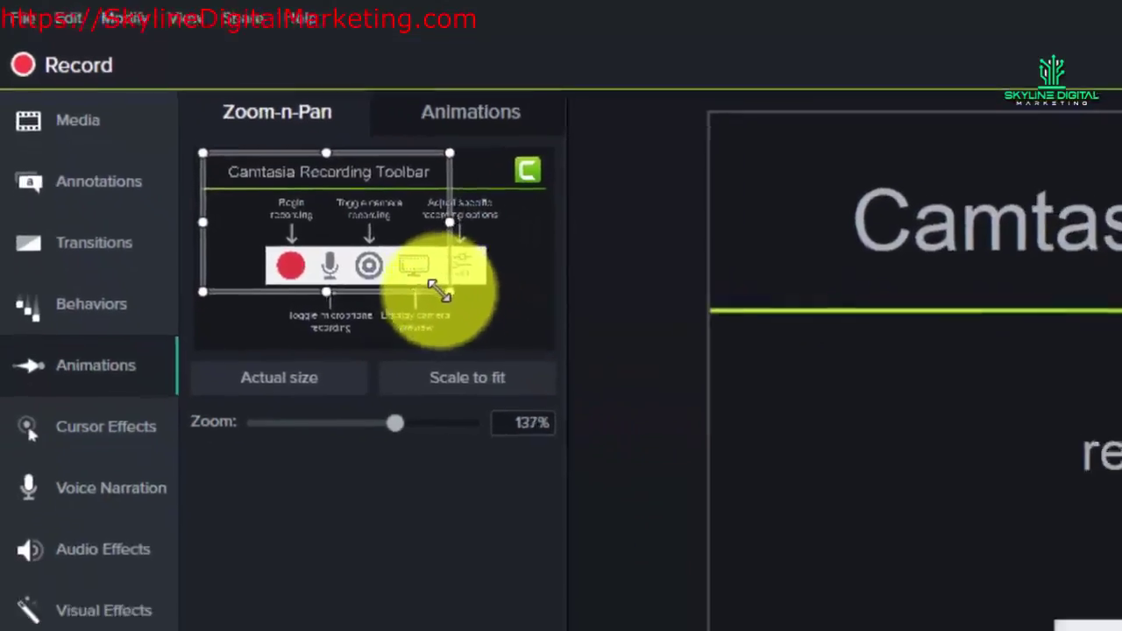
pyautogui.moveTo(444, 293); pyautogui.dragTo(267, 231)
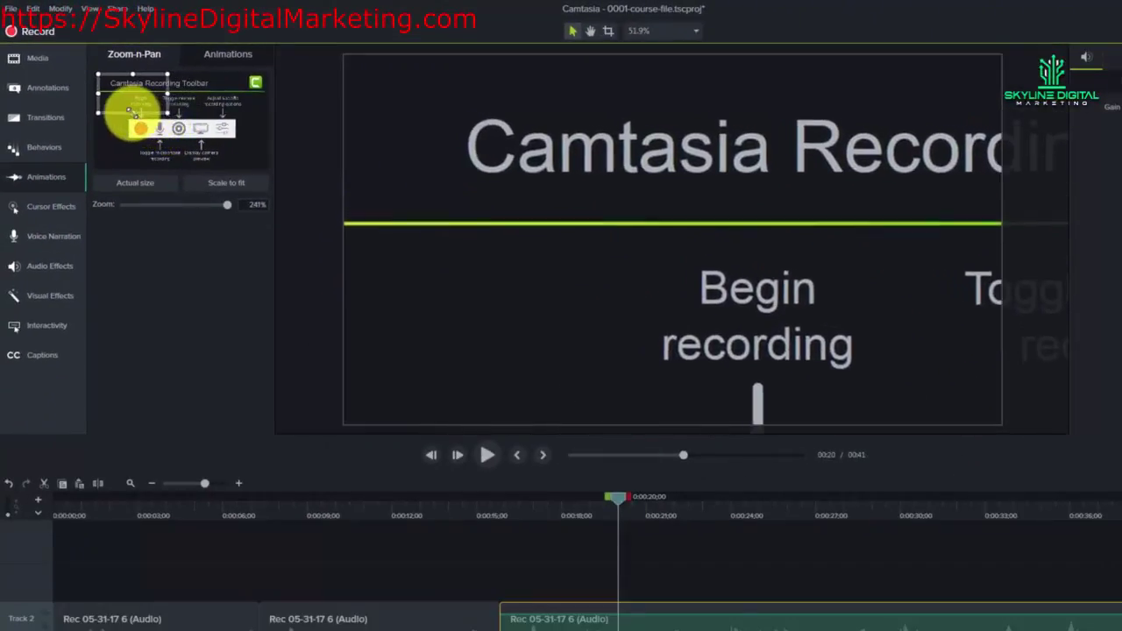
pyautogui.moveTo(120, 105); pyautogui.dragTo(168, 116)
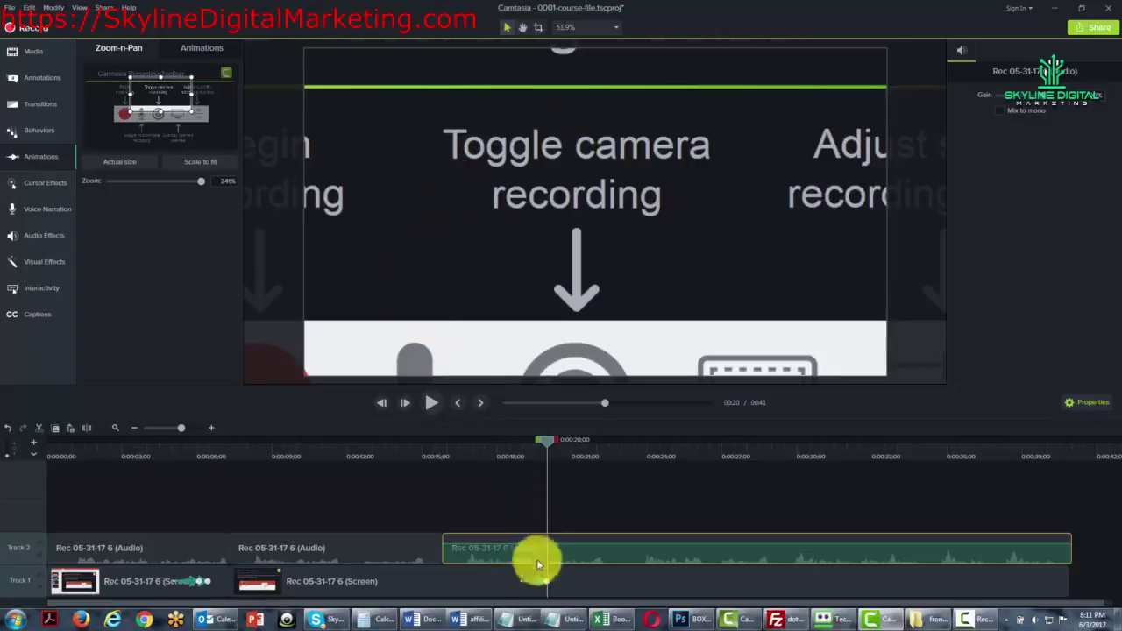
# Step: Select the zoom animation and Screen clip, then preview the 241% zoom at 0:23
pyautogui.click(541, 581)
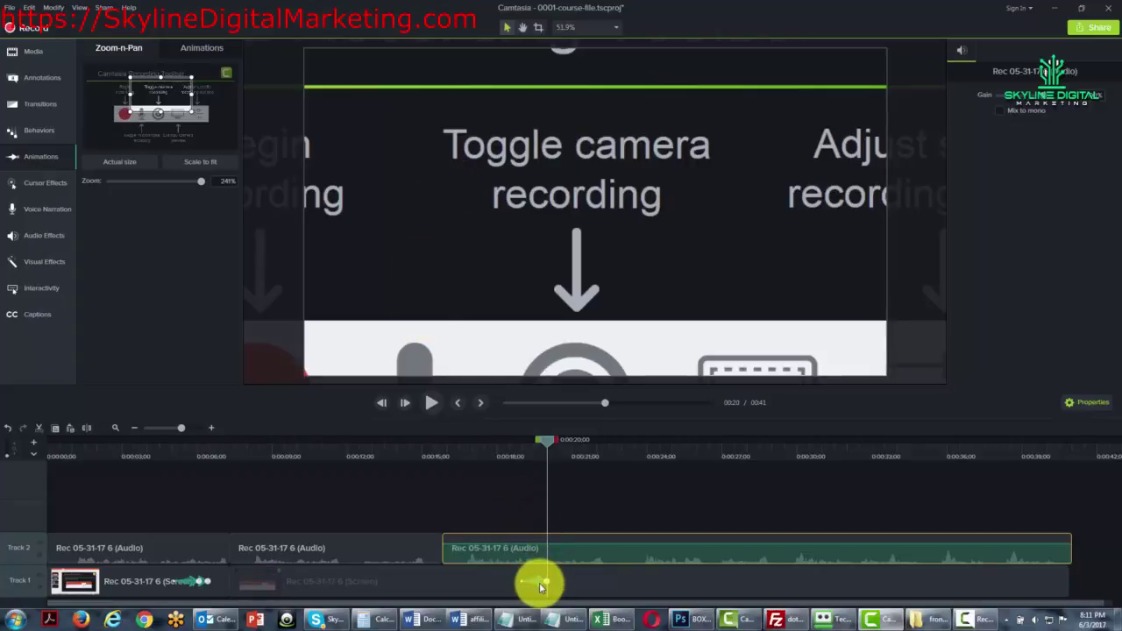
pyautogui.click(541, 586)
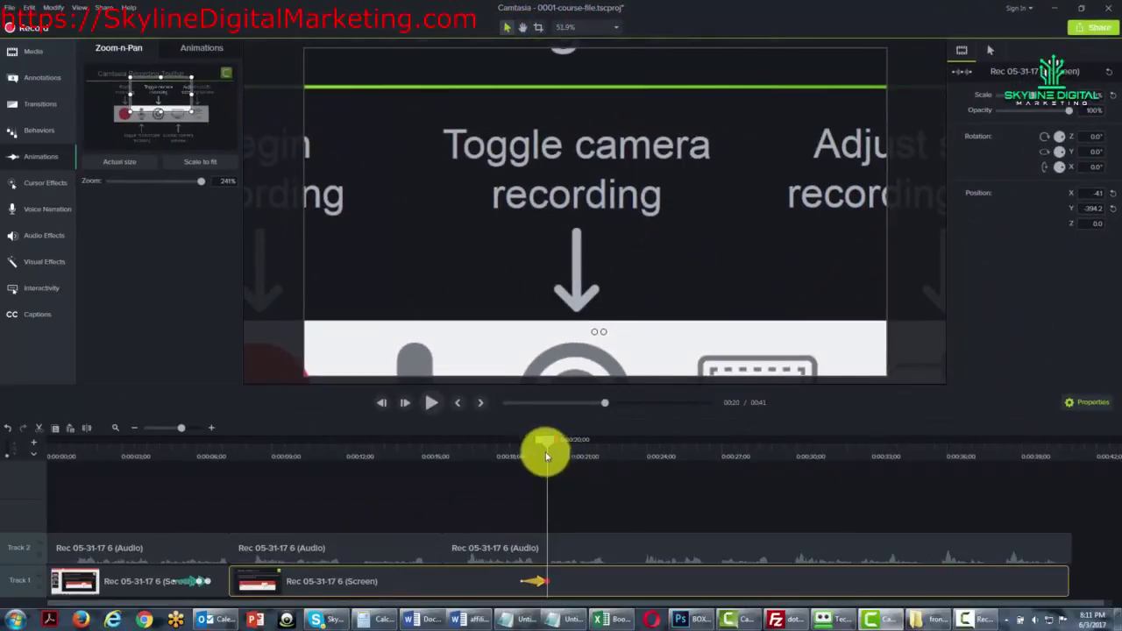
pyautogui.moveTo(549, 446); pyautogui.dragTo(629, 447)
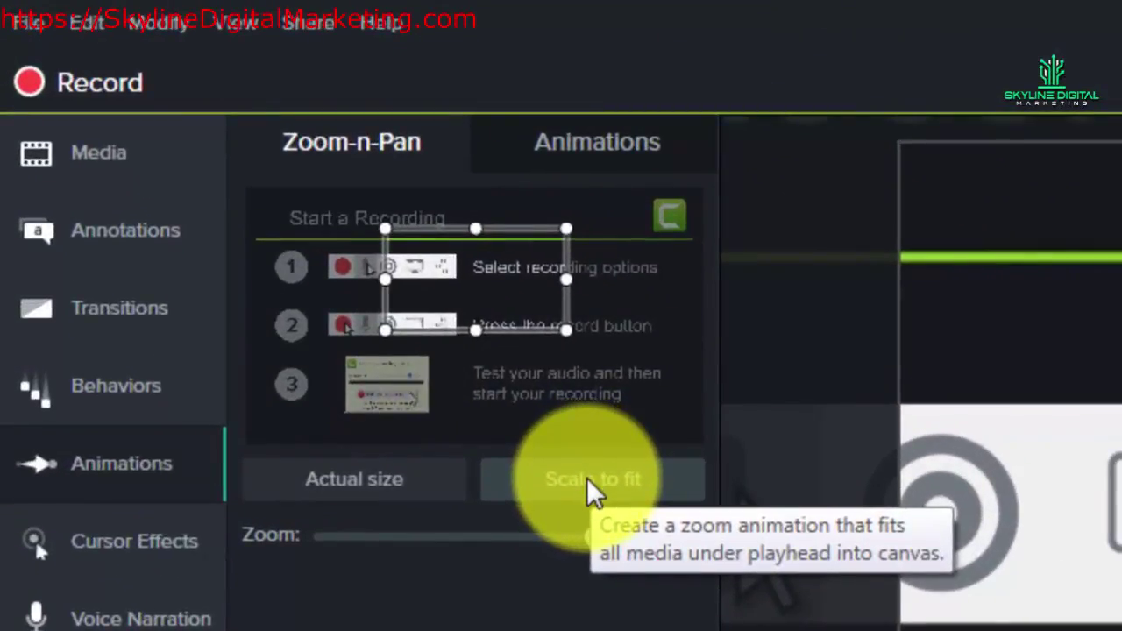
# Step: Add a Scale to fit zoom animation at 0:23 showing the whole slide at 100%
pyautogui.click(586, 478)
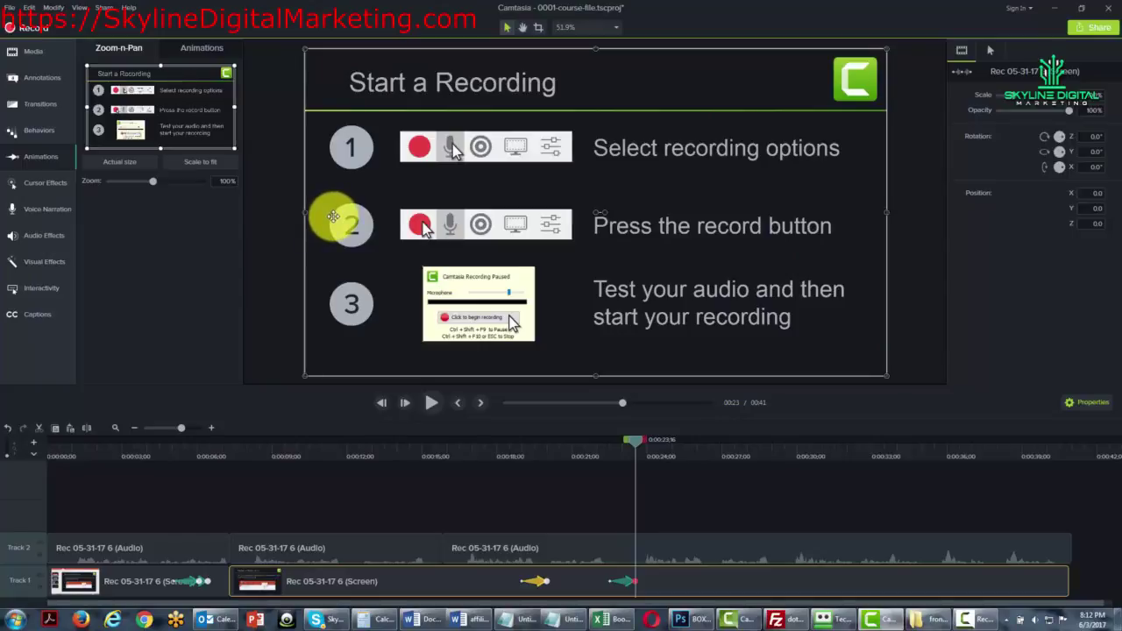
pyautogui.click(537, 582)
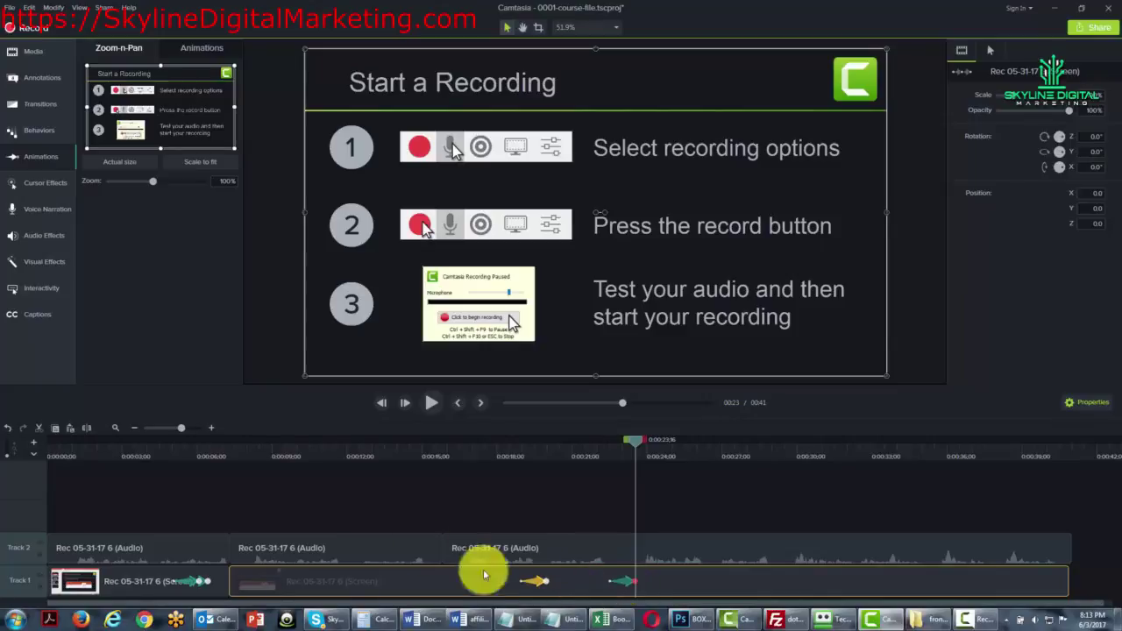
# Step: Drop the Custom animation preset onto the Track 1 clip near 0:25
pyautogui.click(196, 51)
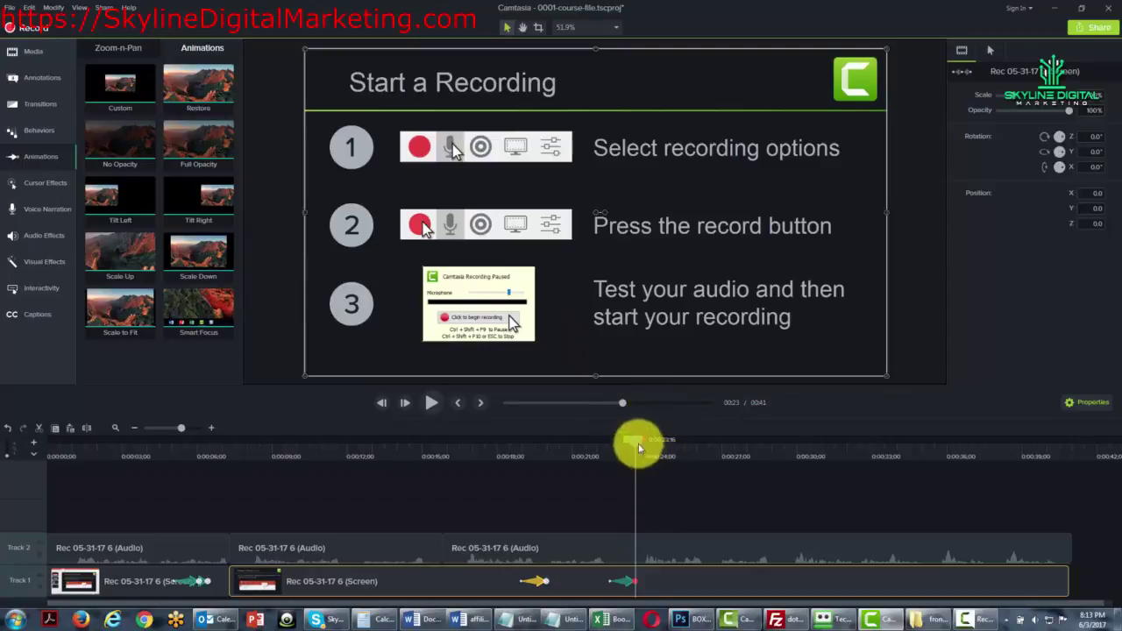
pyautogui.moveTo(637, 442); pyautogui.dragTo(669, 445)
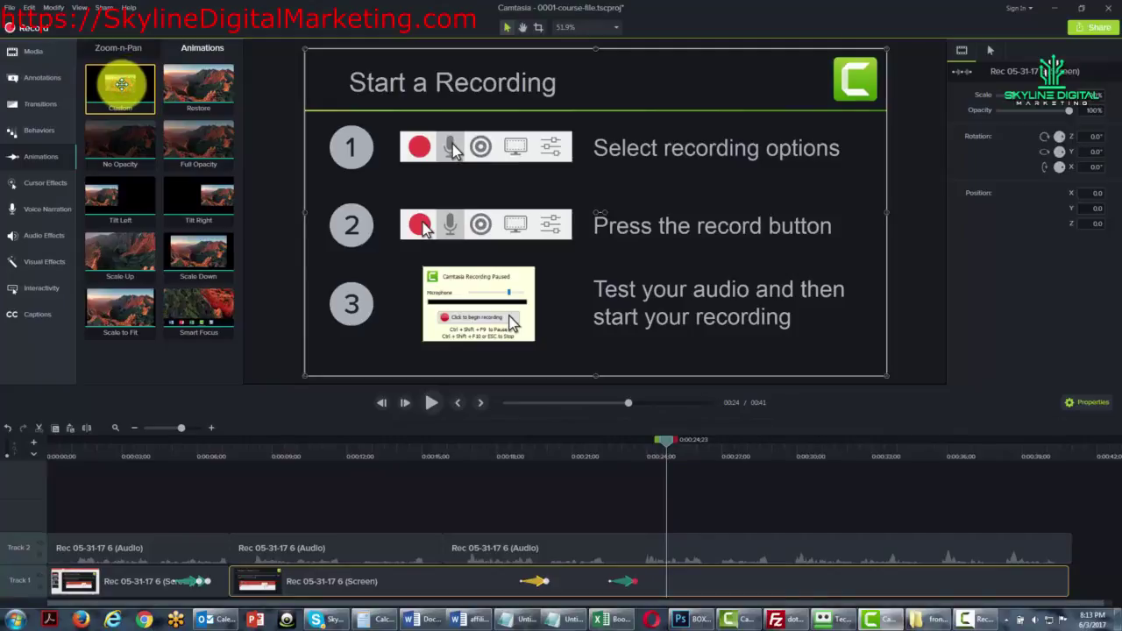
pyautogui.moveTo(121, 84); pyautogui.dragTo(682, 596)
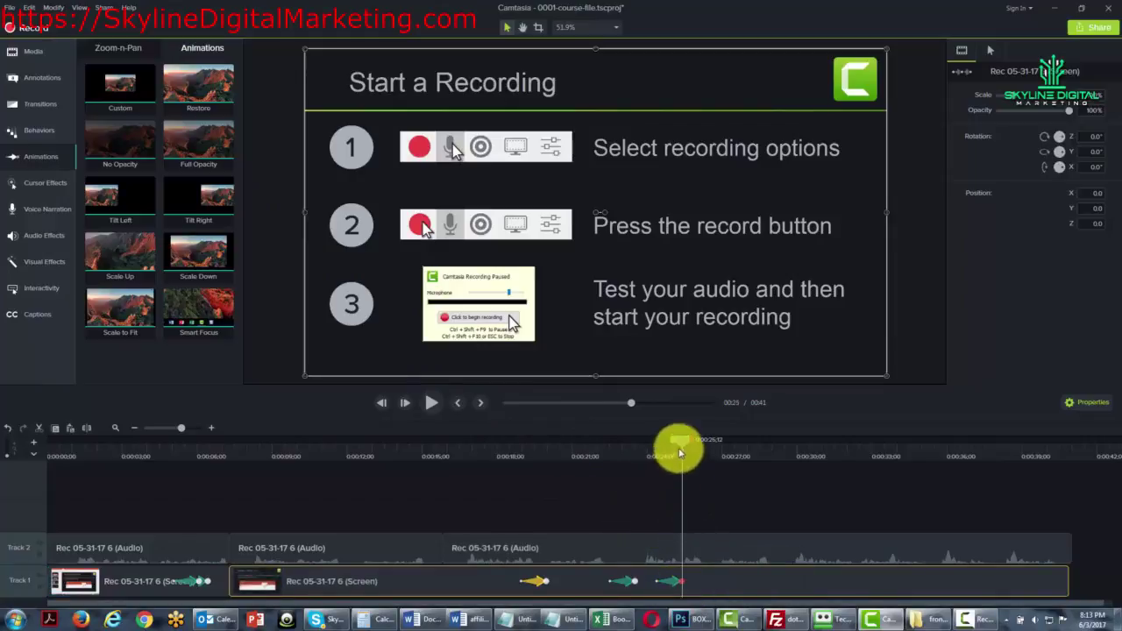
pyautogui.moveTo(684, 447)
pyautogui.mouseDown()
pyautogui.moveTo(666, 443)
pyautogui.moveTo(676, 446)
pyautogui.mouseUp()
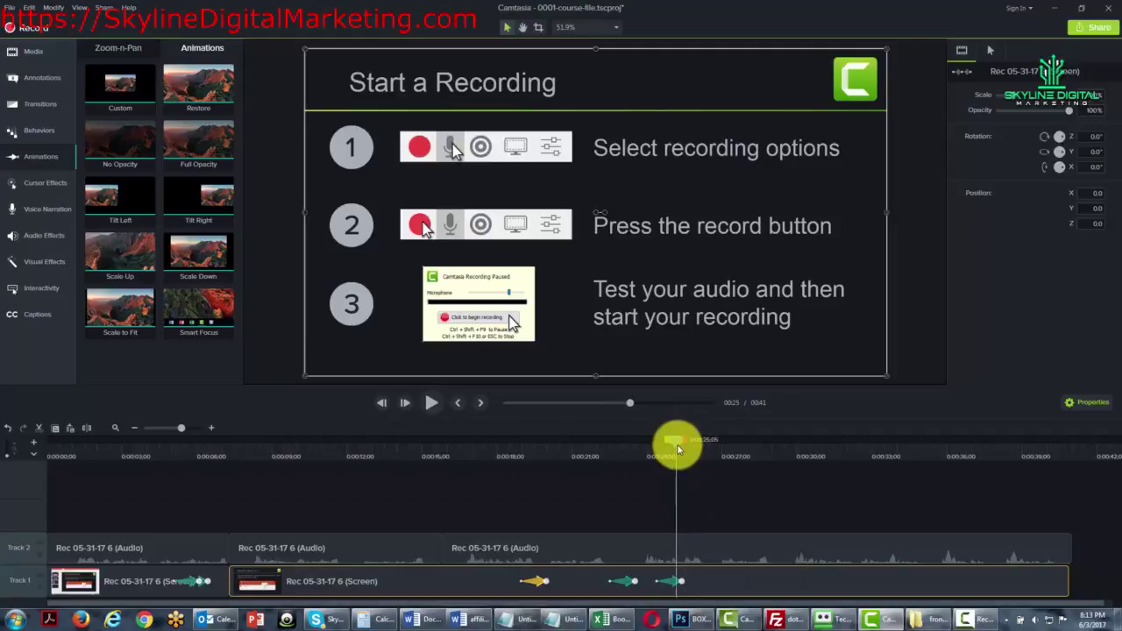
# Step: Delete the Custom animation from the Track 1 clip
pyautogui.click(674, 582)
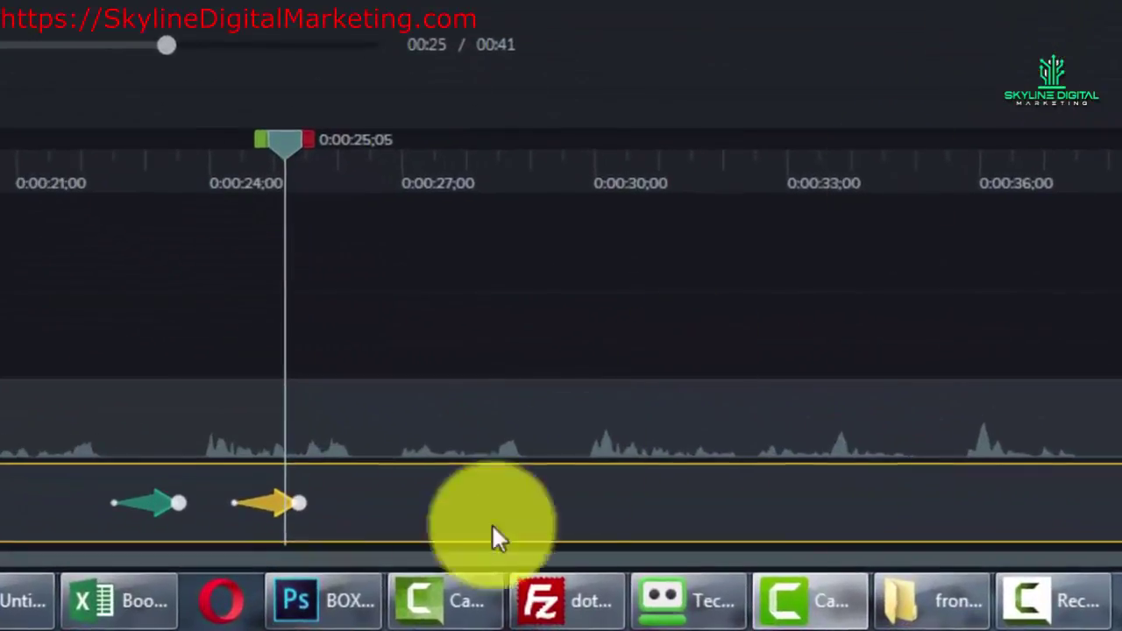
pyautogui.rightClick(265, 506)
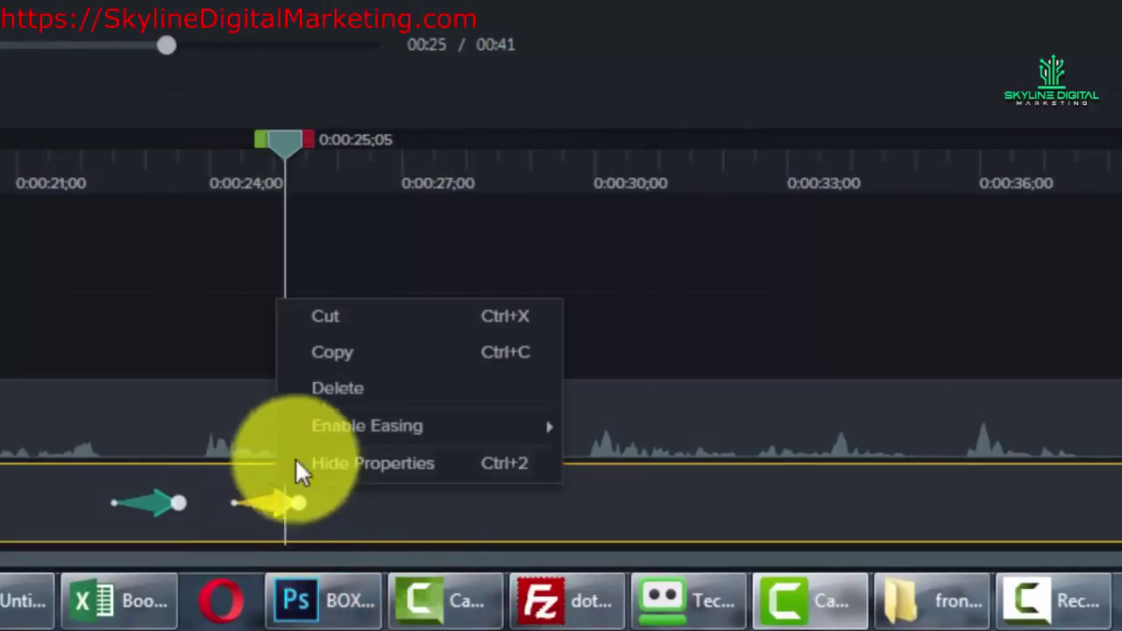
pyautogui.click(333, 392)
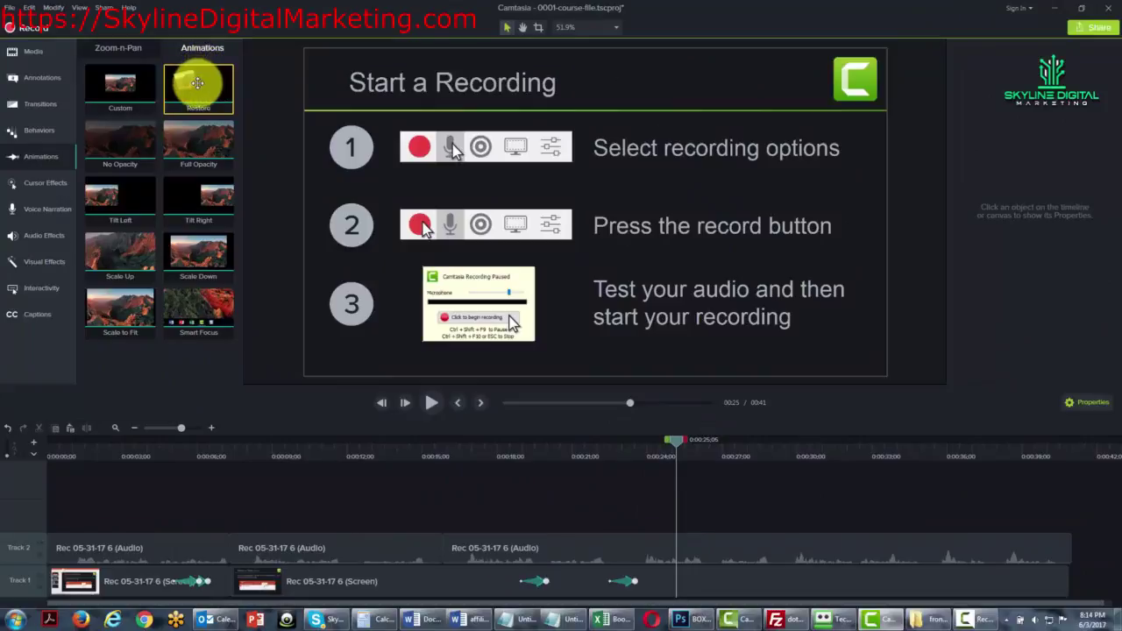
# Step: Add the Restore preset to the Track 1 clip and scrub to preview its effect
pyautogui.moveTo(197, 83); pyautogui.dragTo(694, 577)
pyautogui.moveTo(691, 447)
pyautogui.mouseDown()
pyautogui.moveTo(663, 450)
pyautogui.moveTo(699, 457)
pyautogui.mouseUp()
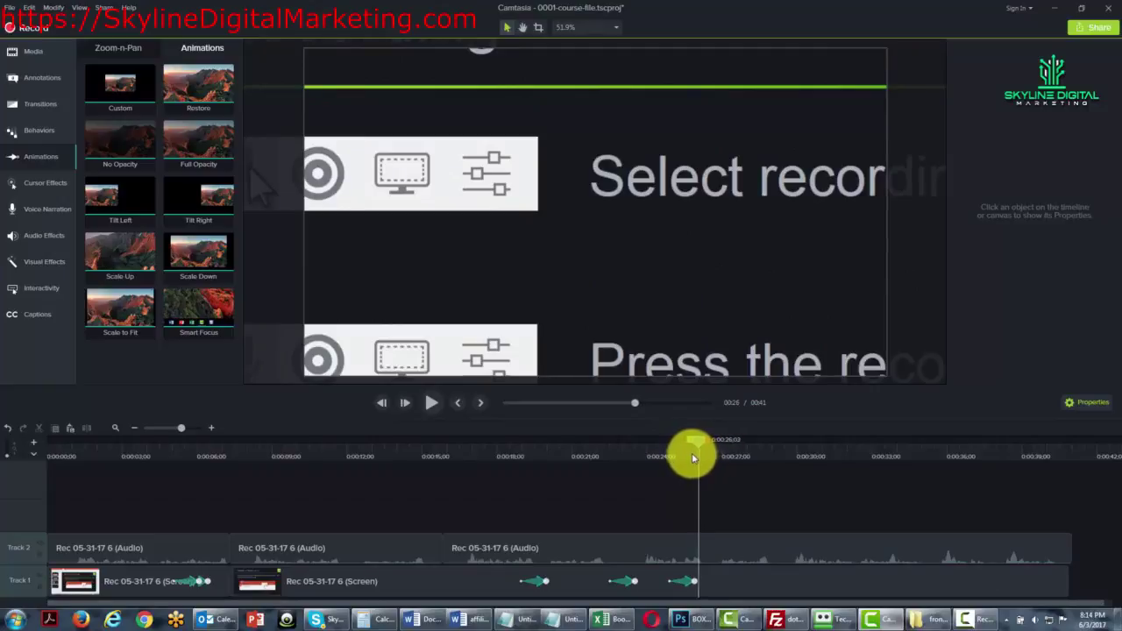
pyautogui.moveTo(693, 457); pyautogui.dragTo(668, 463)
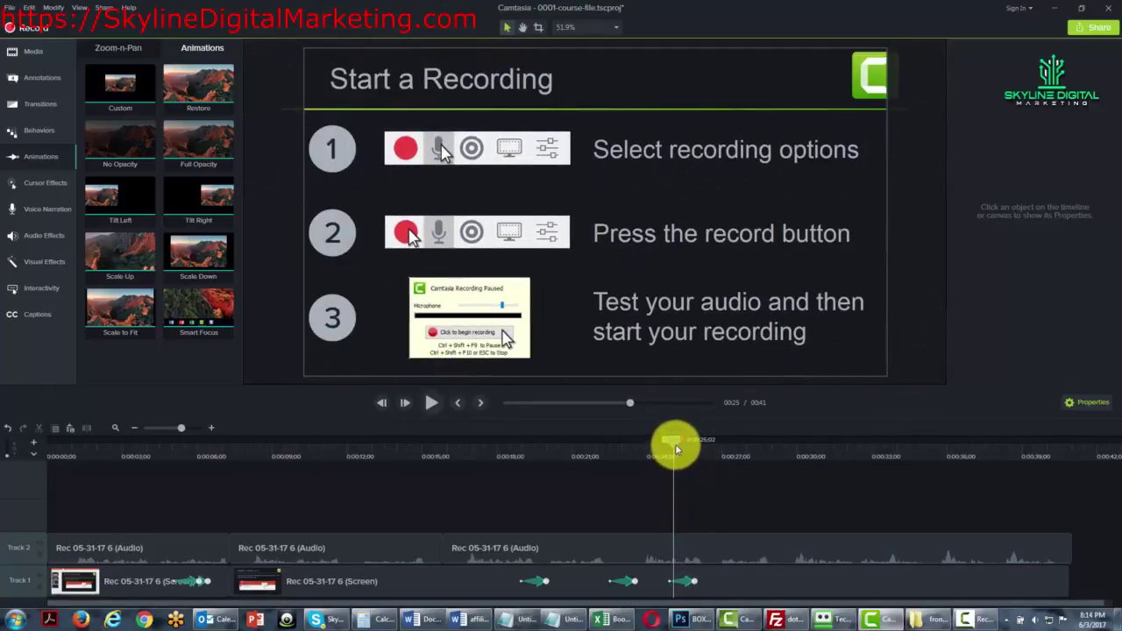
pyautogui.click(622, 582)
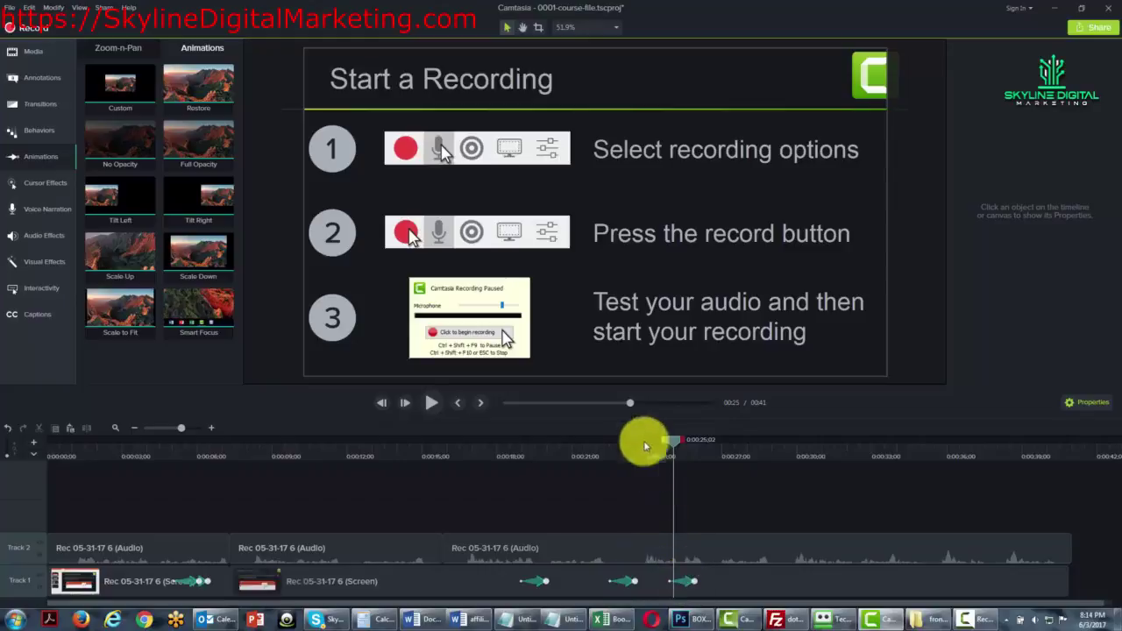
pyautogui.click(539, 584)
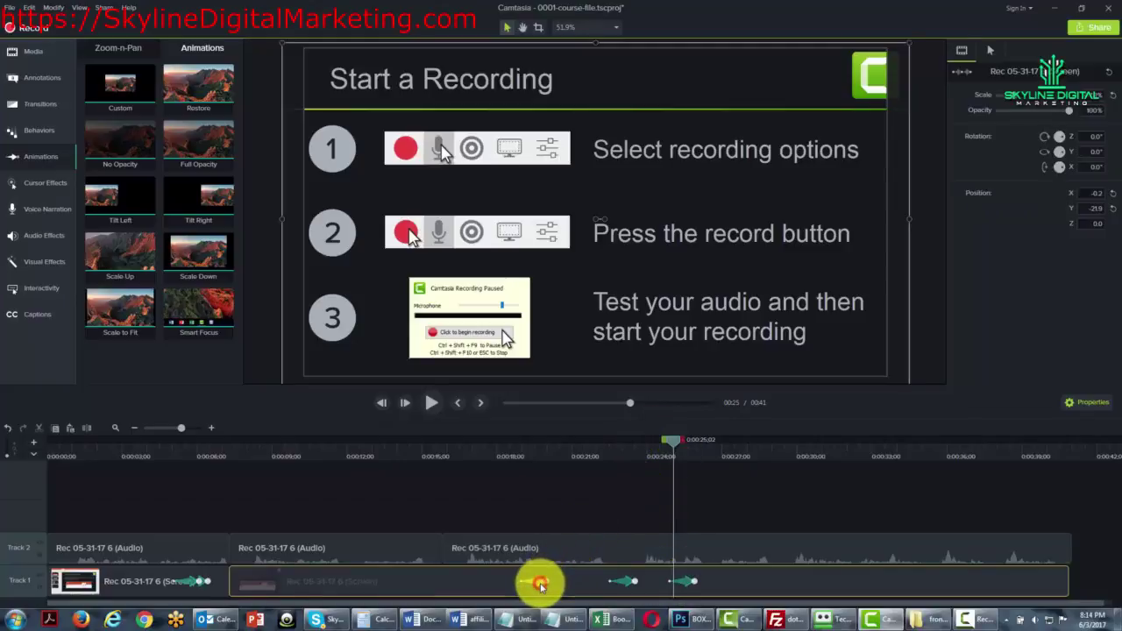
pyautogui.moveTo(674, 440)
pyautogui.mouseDown()
pyautogui.moveTo(687, 441)
pyautogui.moveTo(658, 447)
pyautogui.moveTo(684, 446)
pyautogui.mouseUp()
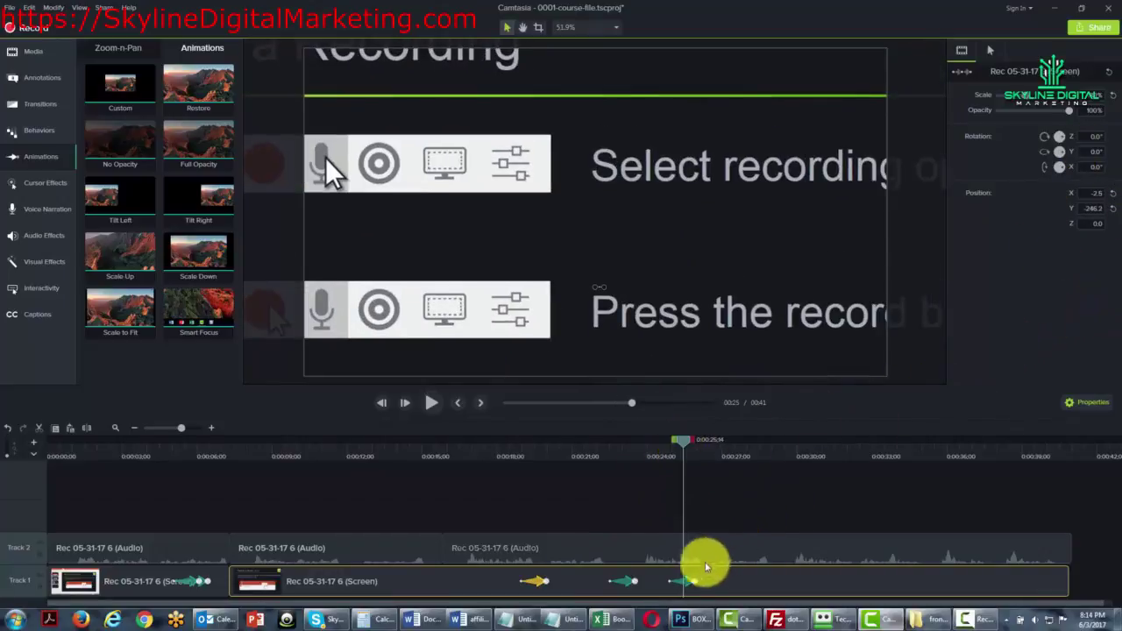
# Step: Delete the Restore animation and drop the No Opacity preset onto the Track 1 clip
pyautogui.click(690, 583)
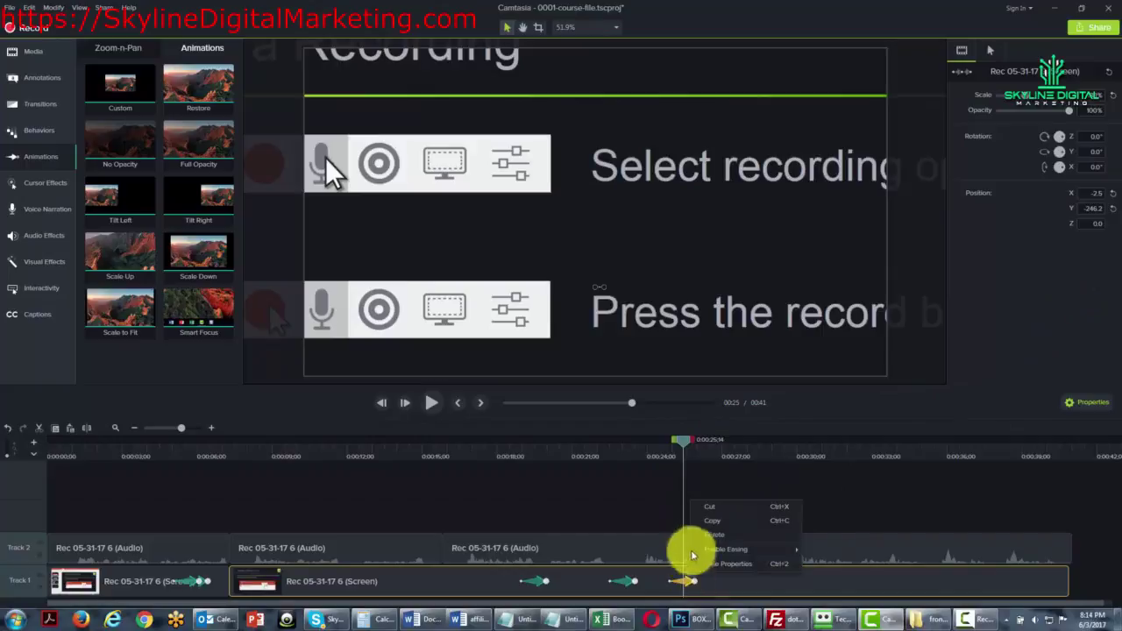
pyautogui.press('Delete')
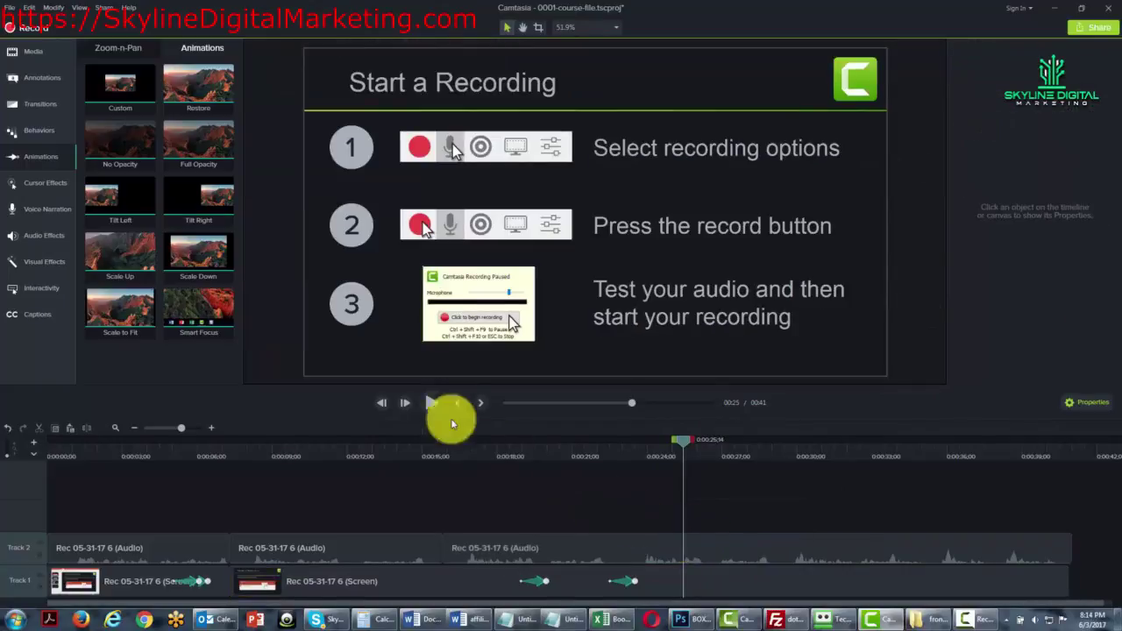
pyautogui.moveTo(128, 145); pyautogui.dragTo(702, 571)
# Step: Preview the No Opacity fade near 0:26, then delete that animation
pyautogui.click(702, 440)
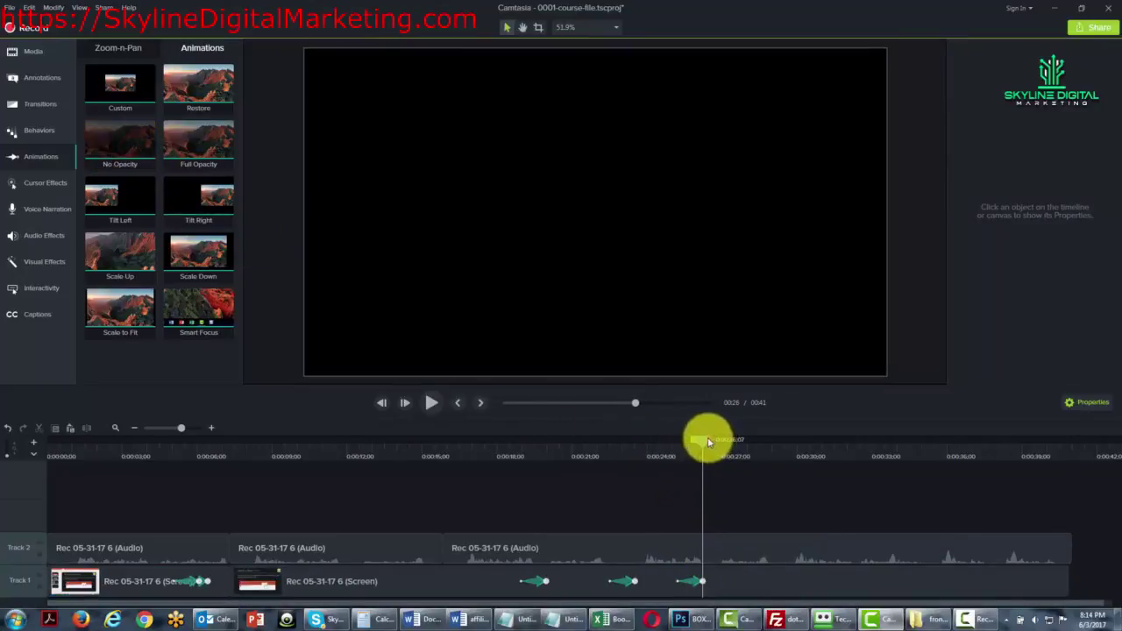
pyautogui.moveTo(708, 441)
pyautogui.mouseDown()
pyautogui.moveTo(684, 443)
pyautogui.moveTo(715, 448)
pyautogui.moveTo(706, 444)
pyautogui.mouseUp()
pyautogui.click(698, 581)
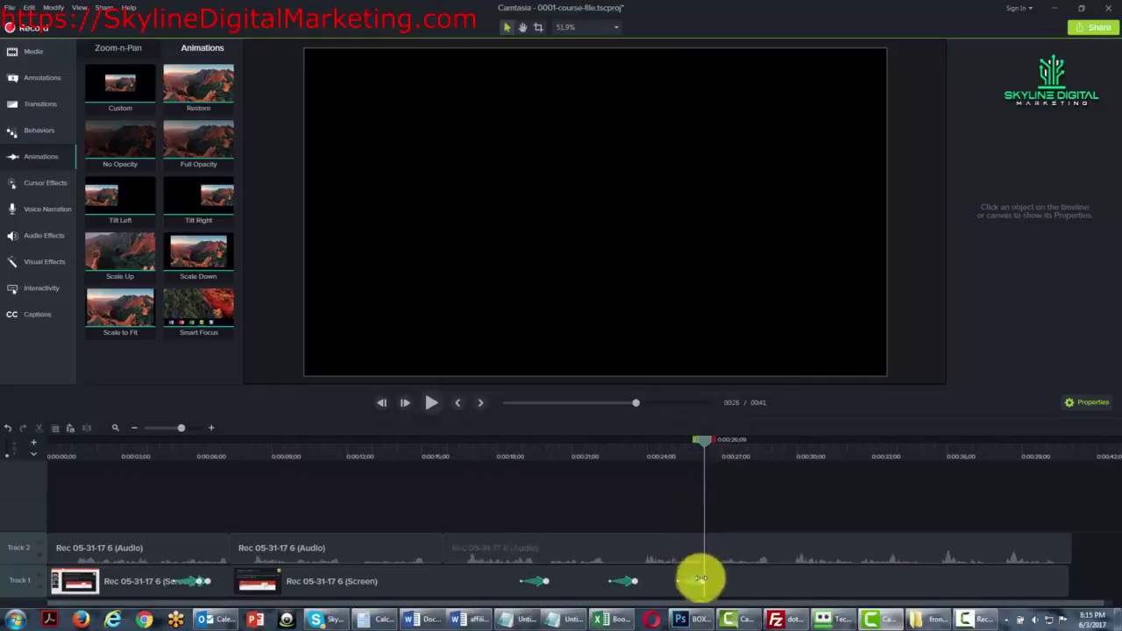
pyautogui.rightClick(697, 579)
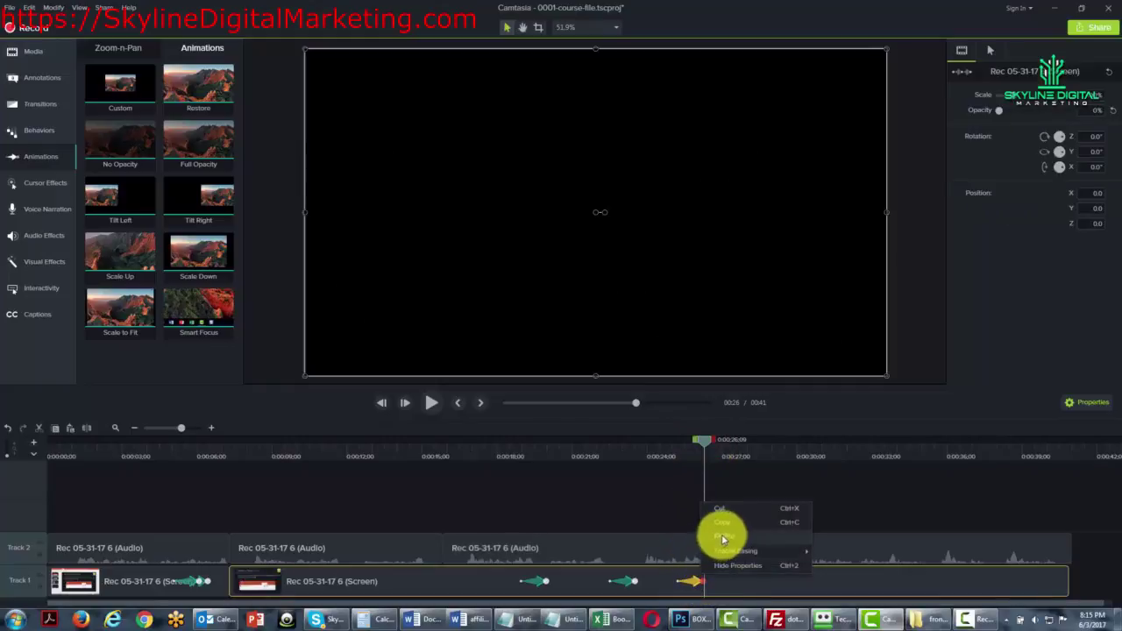
pyautogui.click(724, 538)
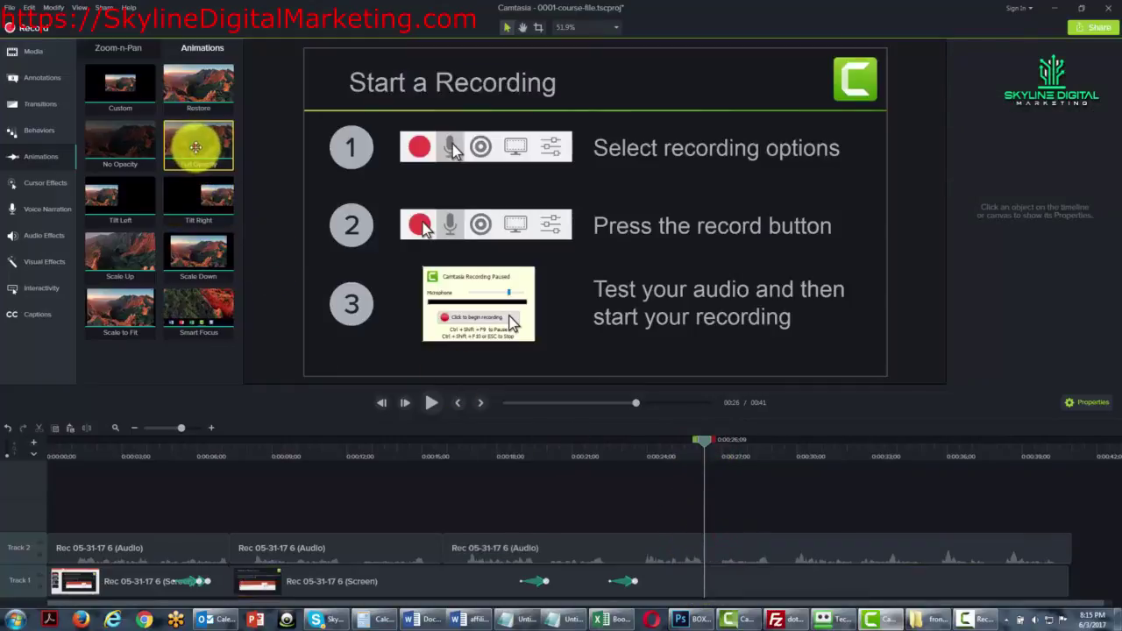
# Step: Add the Full Opacity preset to the clip, preview it, then delete it
pyautogui.moveTo(188, 143); pyautogui.dragTo(693, 568)
pyautogui.click(694, 441)
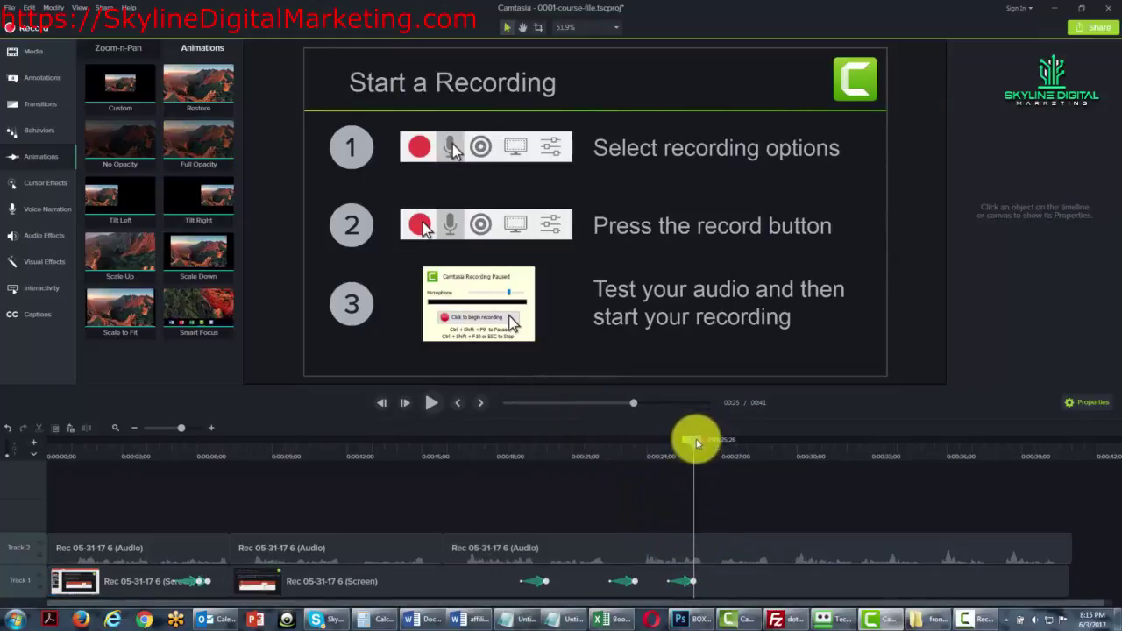
pyautogui.moveTo(698, 443)
pyautogui.mouseDown()
pyautogui.moveTo(671, 445)
pyautogui.moveTo(698, 444)
pyautogui.mouseUp()
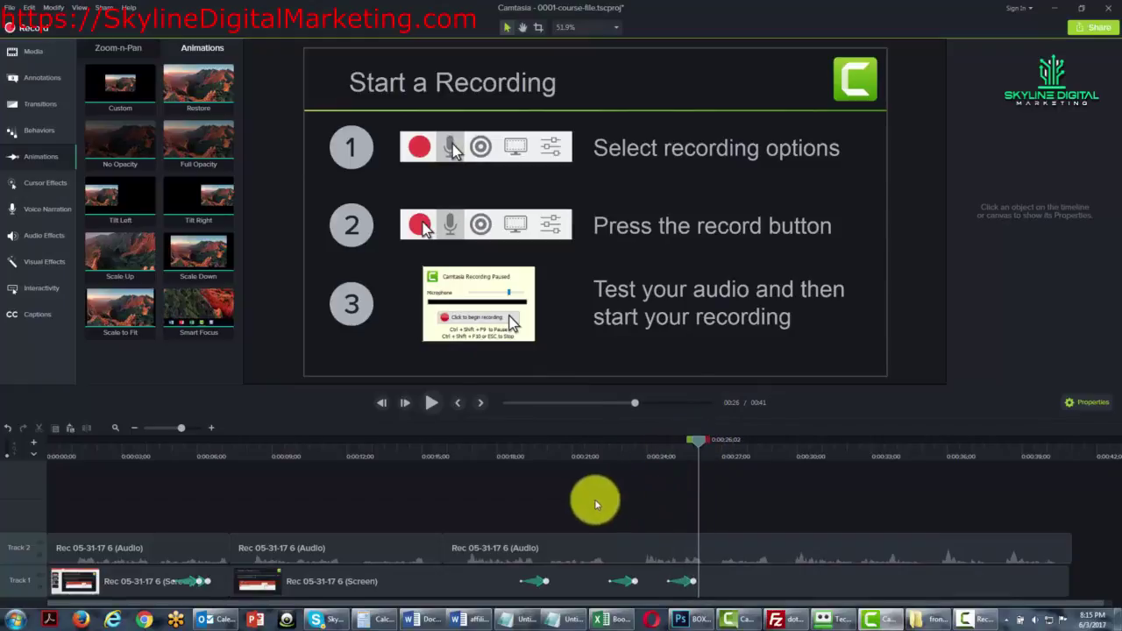
pyautogui.click(684, 579)
pyautogui.rightClick(693, 578)
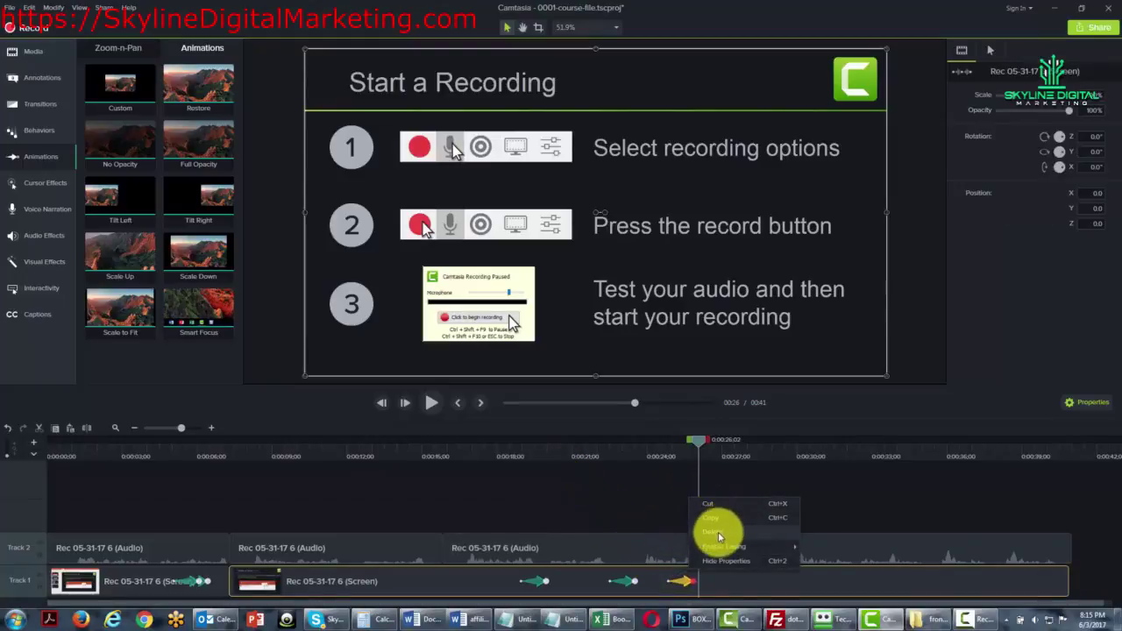
pyautogui.click(716, 532)
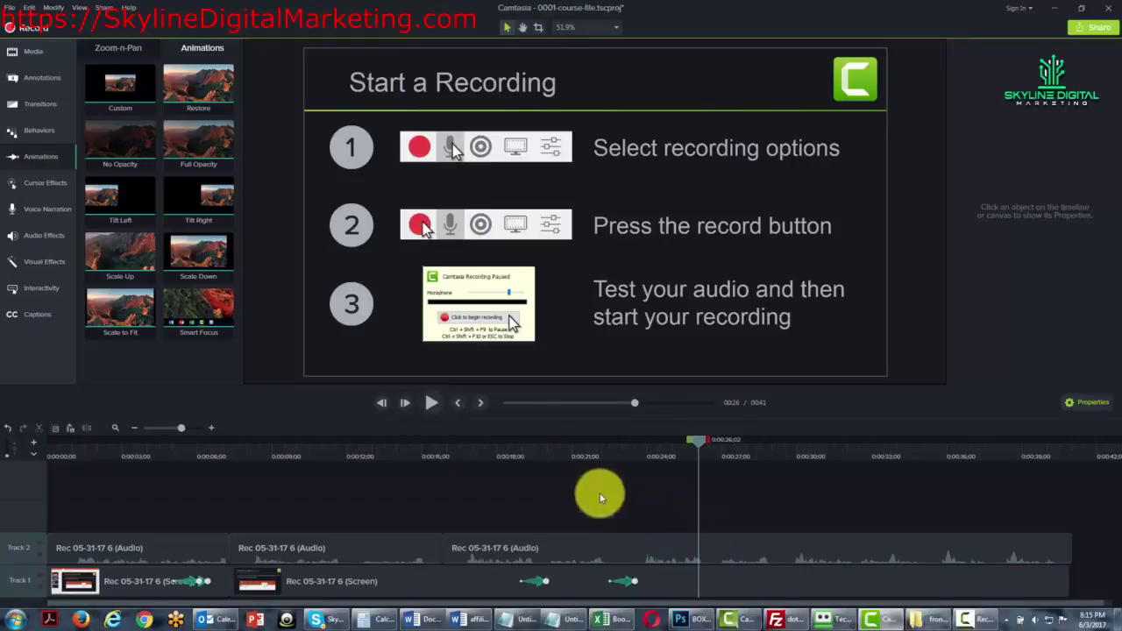
# Step: Try the Tilt Left preset with a larger scale on the clip, then delete it
pyautogui.moveTo(123, 200); pyautogui.dragTo(700, 574)
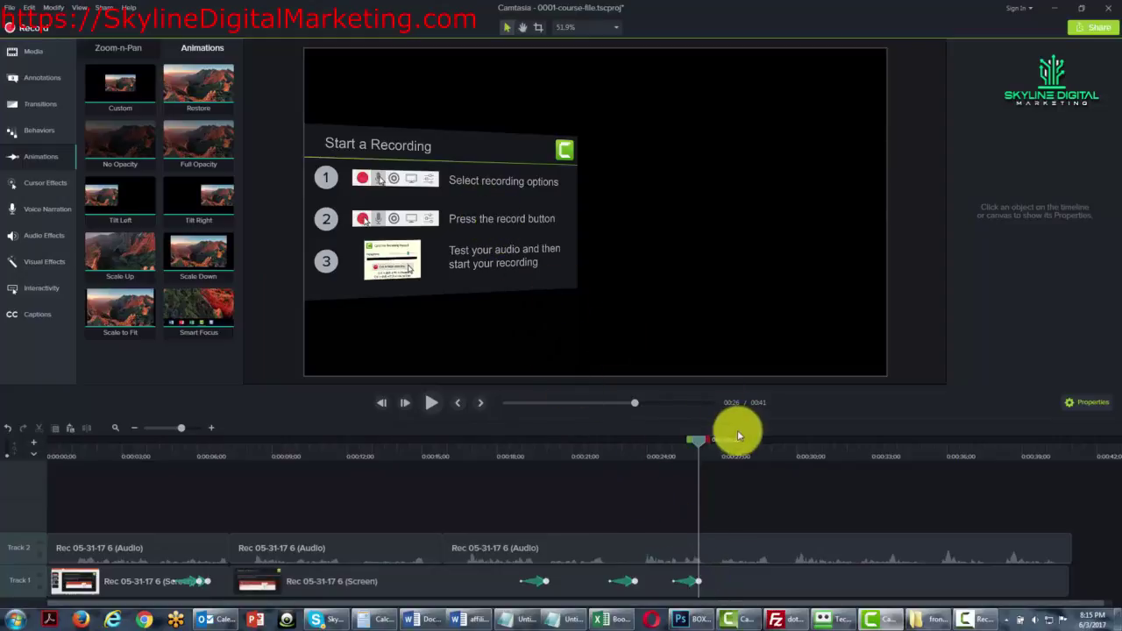
pyautogui.moveTo(701, 442); pyautogui.dragTo(696, 471)
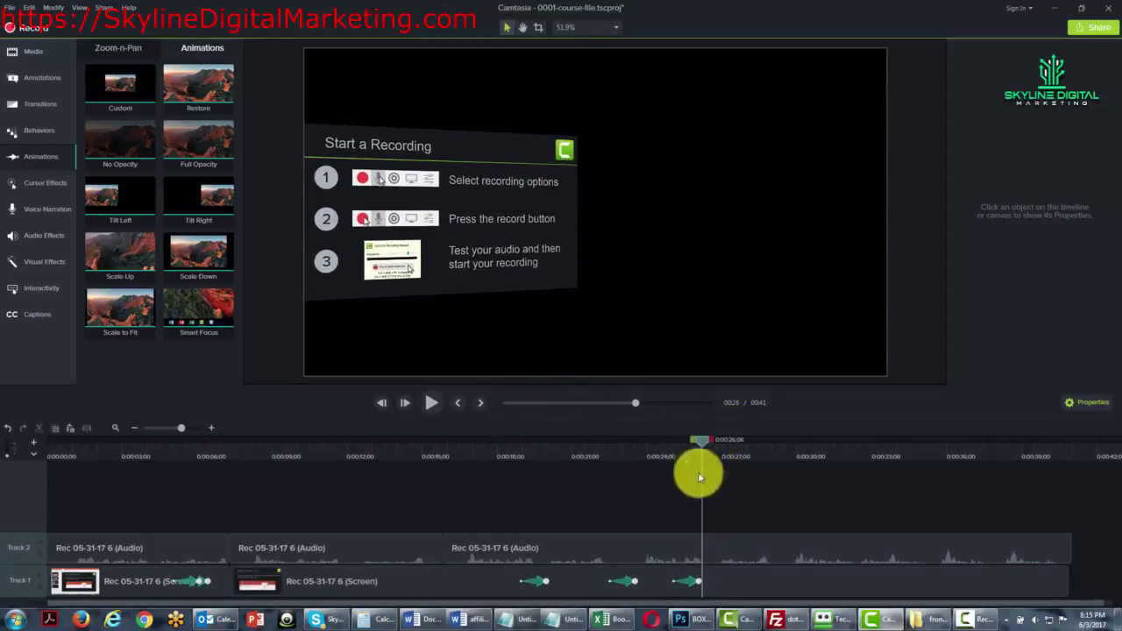
pyautogui.click(687, 582)
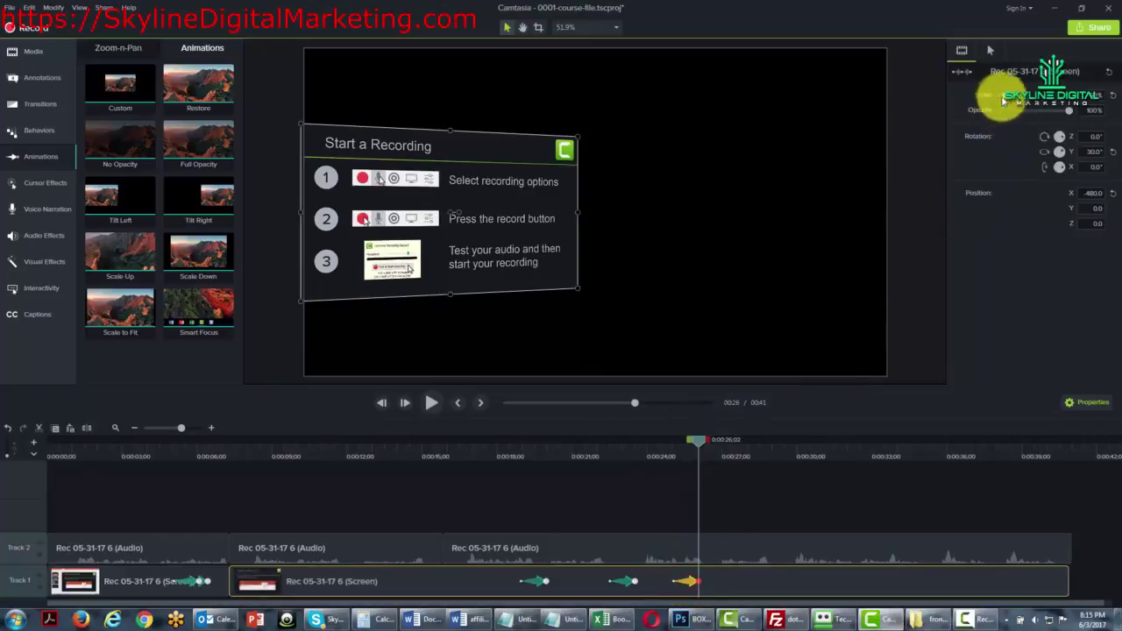
pyautogui.moveTo(1009, 94); pyautogui.dragTo(707, 565)
pyautogui.rightClick(689, 581)
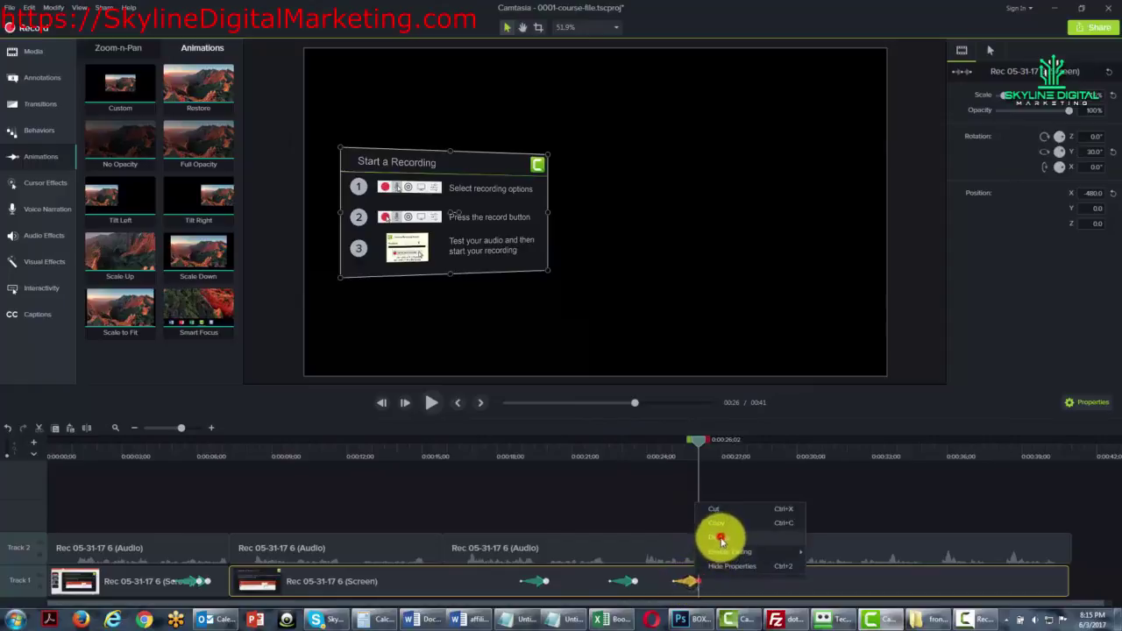
pyautogui.click(721, 538)
# Step: Add the Tilt Right preset to the clip and delete it again
pyautogui.moveTo(199, 198); pyautogui.dragTo(698, 574)
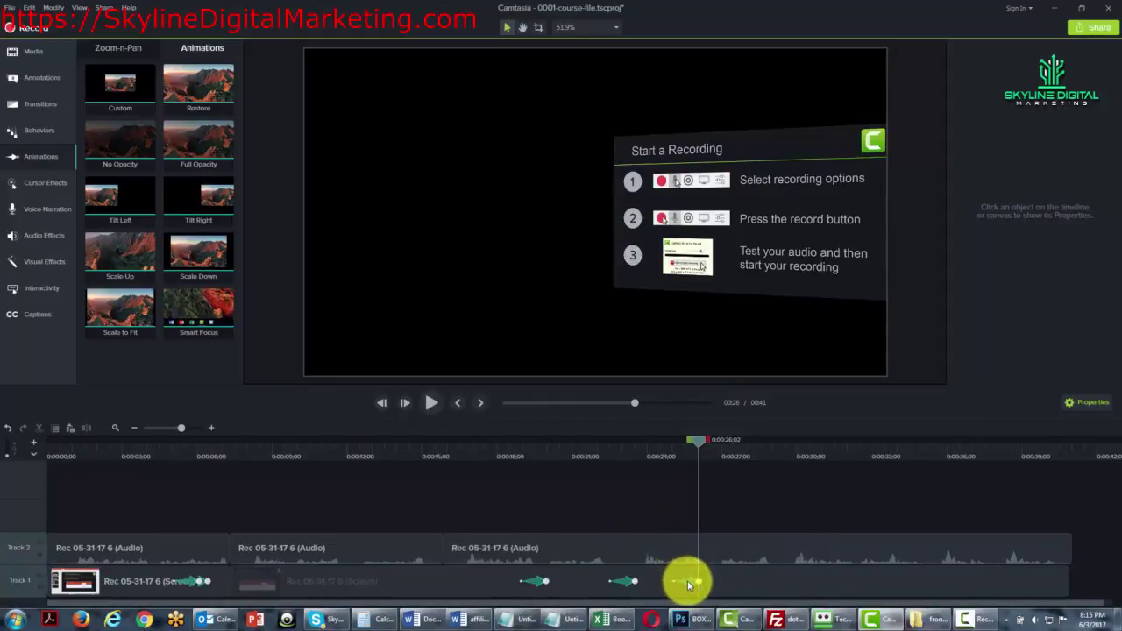
pyautogui.rightClick(689, 585)
pyautogui.click(715, 542)
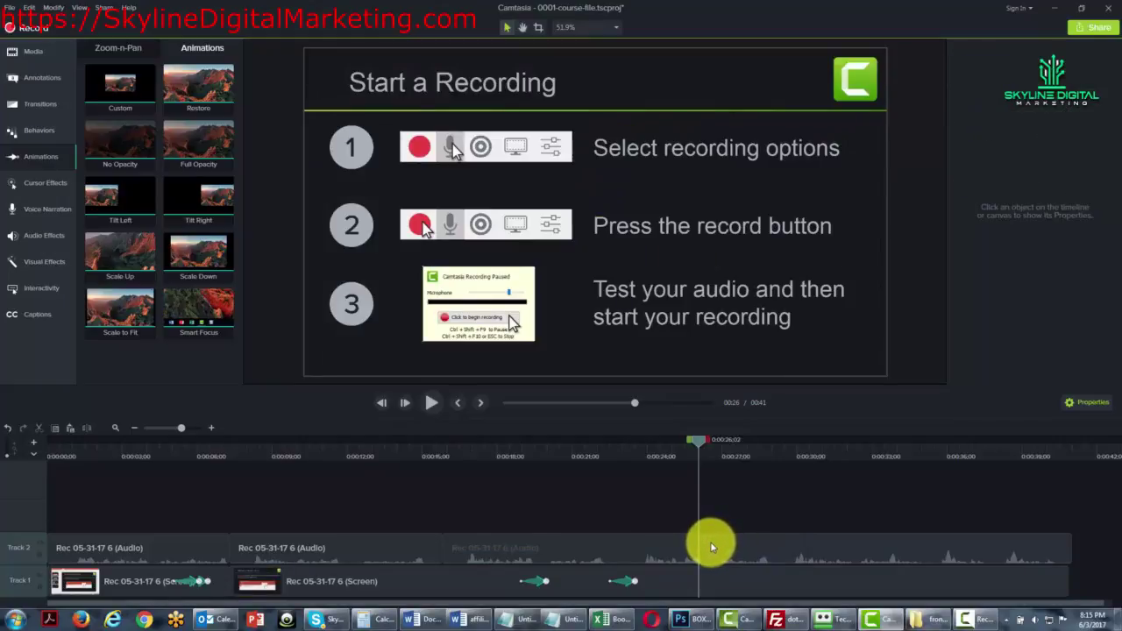
# Step: Add Scale Up and Scale Down presets to the Track 1 clip near 0:25–0:27, previewing each
pyautogui.moveTo(120, 251); pyautogui.dragTo(693, 571)
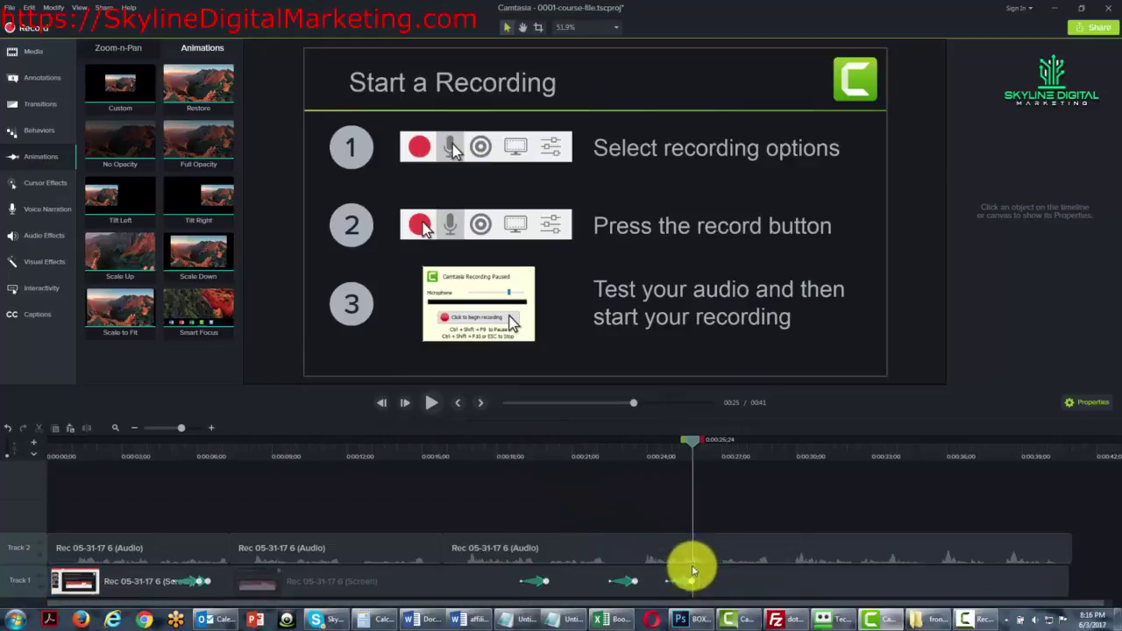
pyautogui.moveTo(689, 439)
pyautogui.mouseDown()
pyautogui.moveTo(668, 447)
pyautogui.moveTo(707, 443)
pyautogui.mouseUp()
pyautogui.click(684, 582)
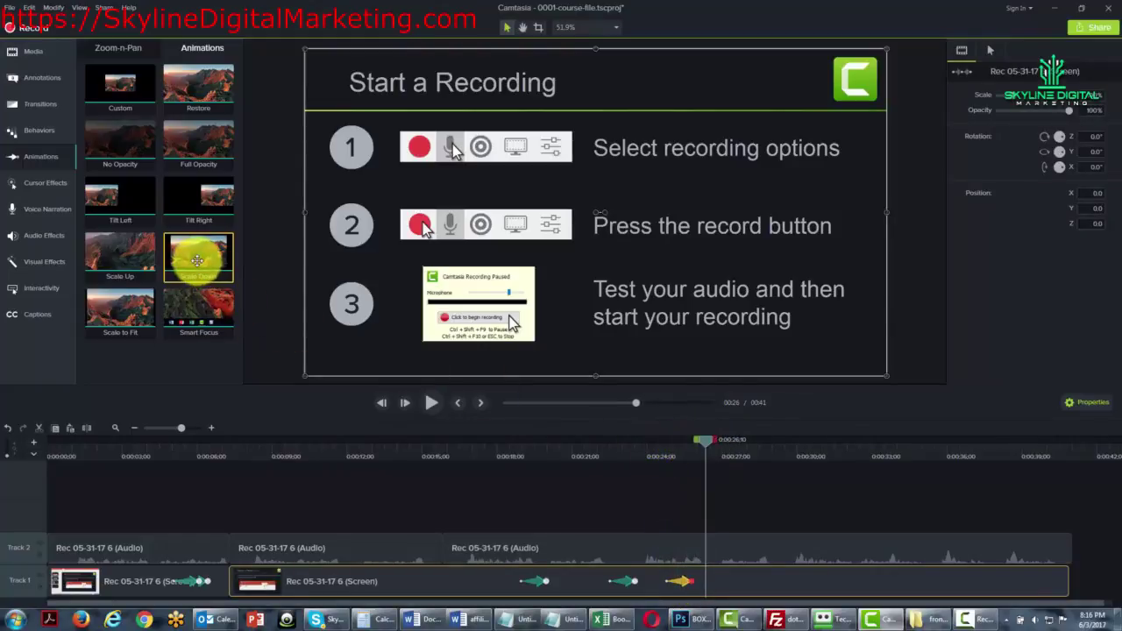
pyautogui.moveTo(198, 260); pyautogui.dragTo(739, 579)
pyautogui.moveTo(738, 448)
pyautogui.mouseDown()
pyautogui.moveTo(669, 456)
pyautogui.moveTo(719, 455)
pyautogui.mouseUp()
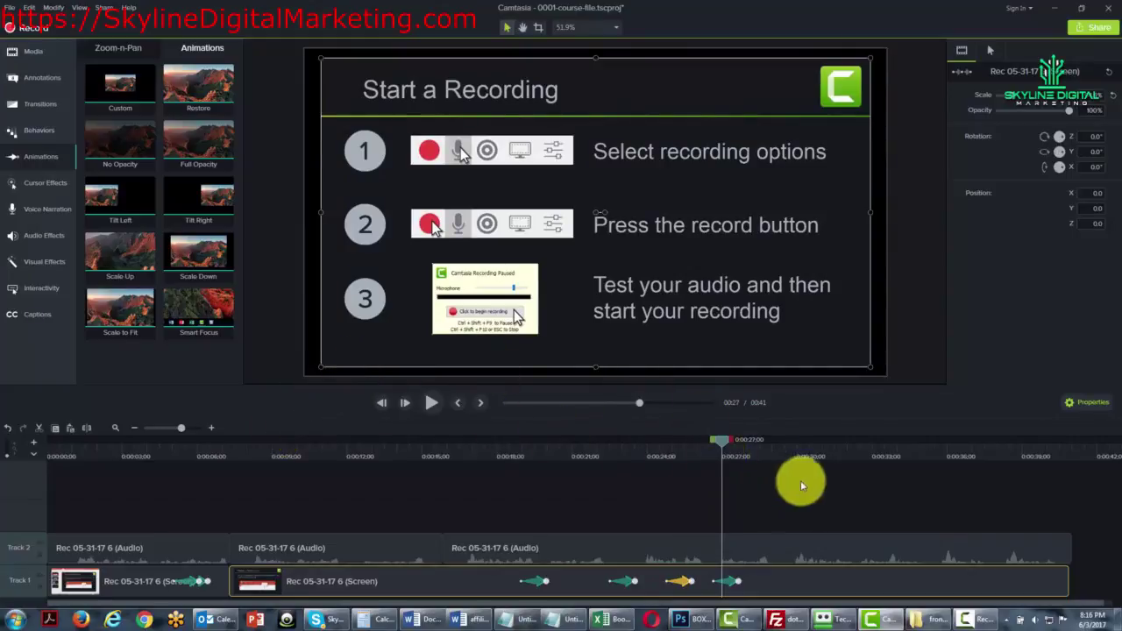
# Step: Mark 0:28–0:38, split the Track 1 and Track 2 clips there, then scrub back to 0:26
pyautogui.moveTo(721, 443); pyautogui.dragTo(1023, 433)
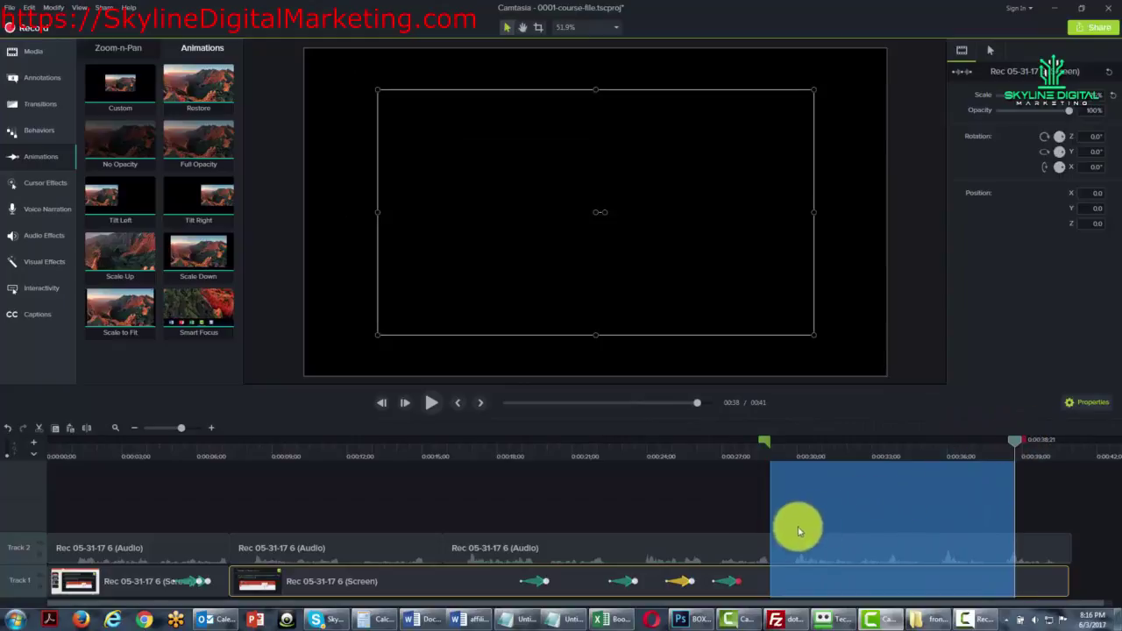
pyautogui.click(834, 554)
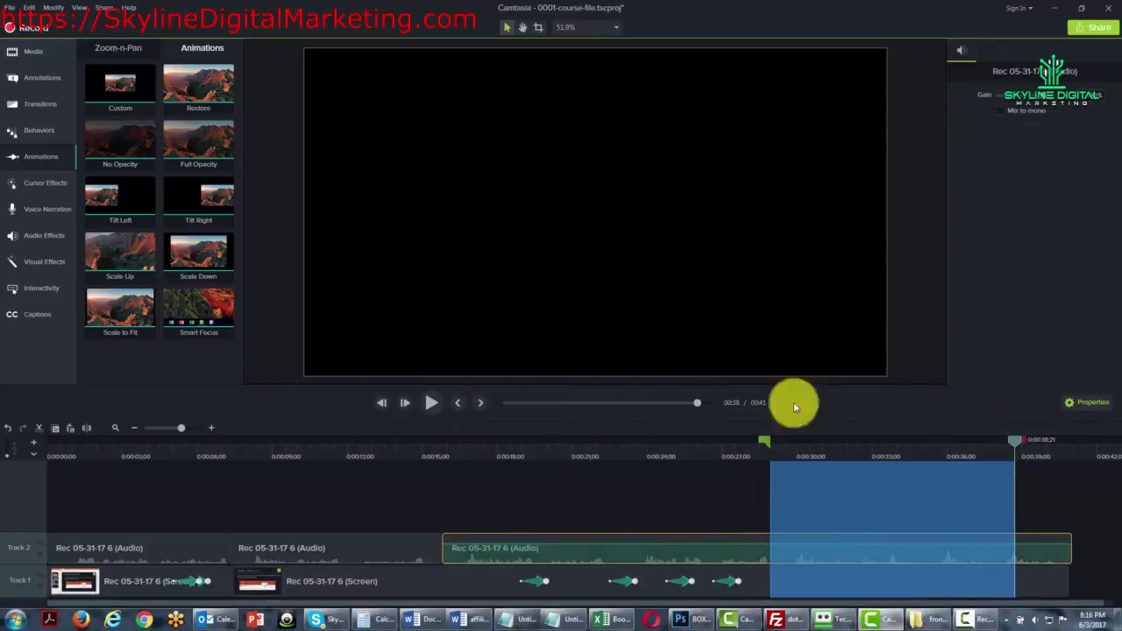
pyautogui.hotkey('ctrl', 'x')
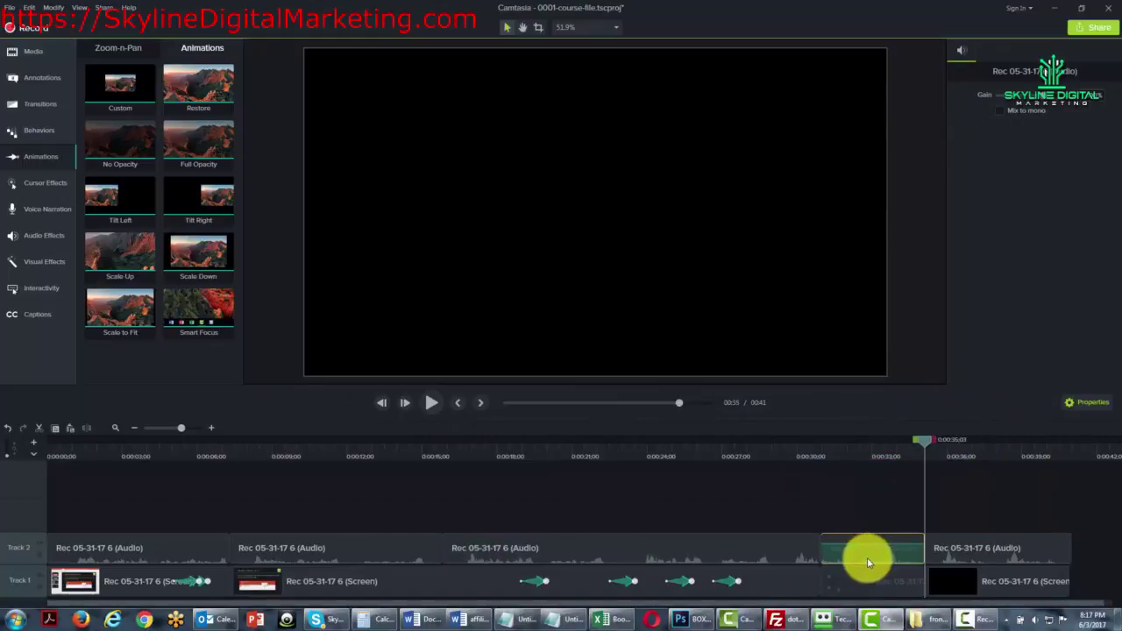
pyautogui.moveTo(928, 440); pyautogui.dragTo(705, 440)
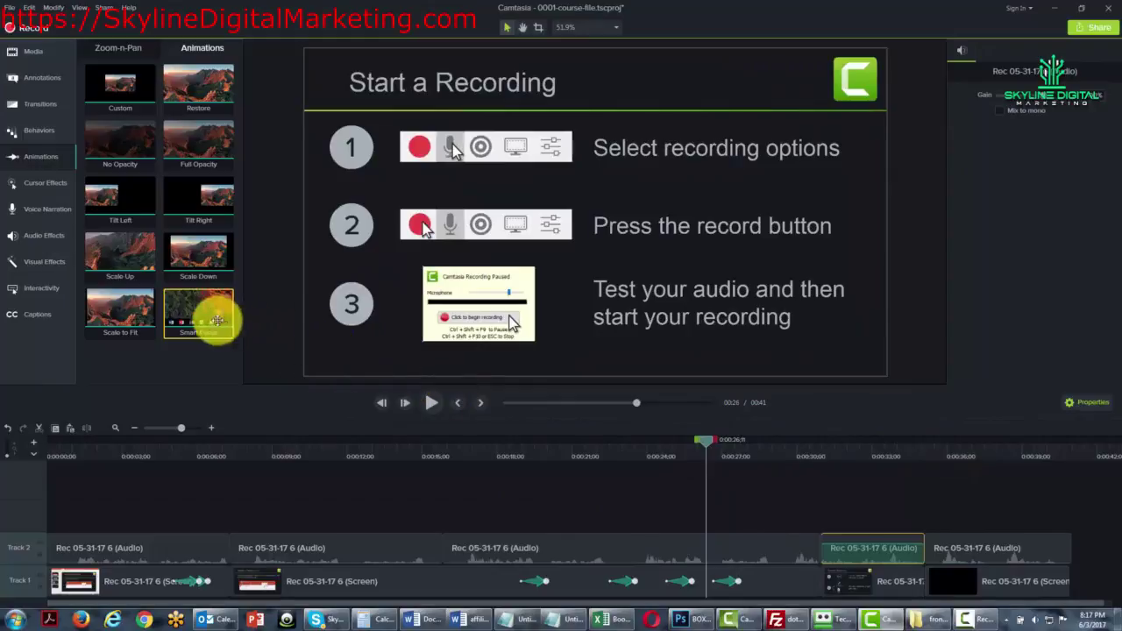
# Step: Drop the Smart Focus preset onto the Track 1 clips of Rec 05-31-17 6.trec
pyautogui.moveTo(200, 318); pyautogui.dragTo(852, 573)
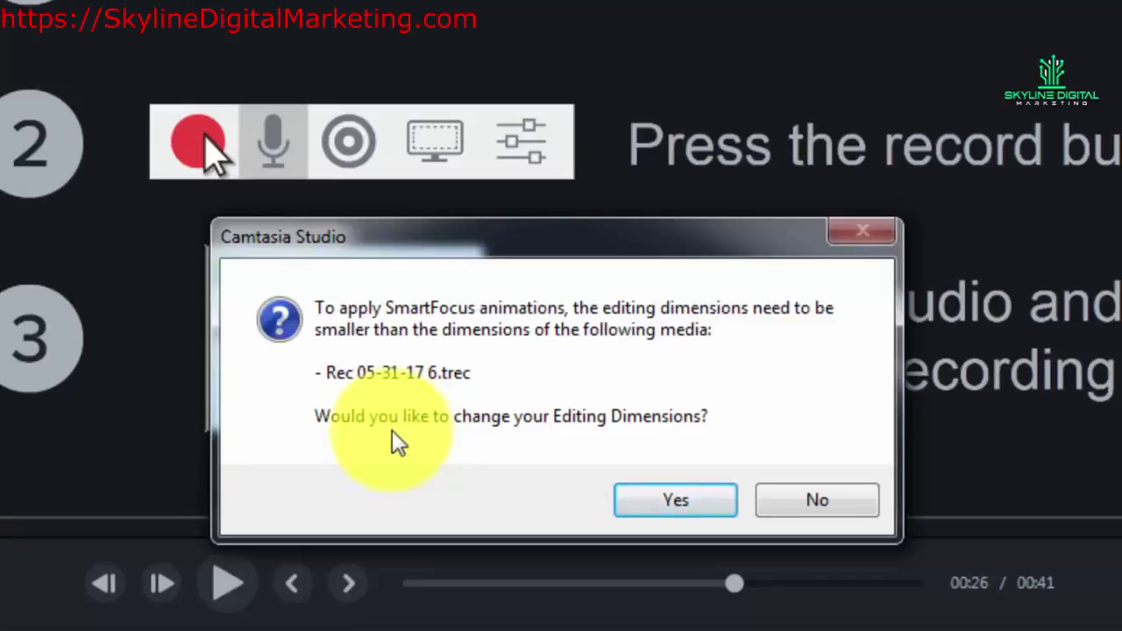
# Step: Confirm the dimension change and apply the 480p SD (854x480) canvas size in Project Settings
pyautogui.click(688, 500)
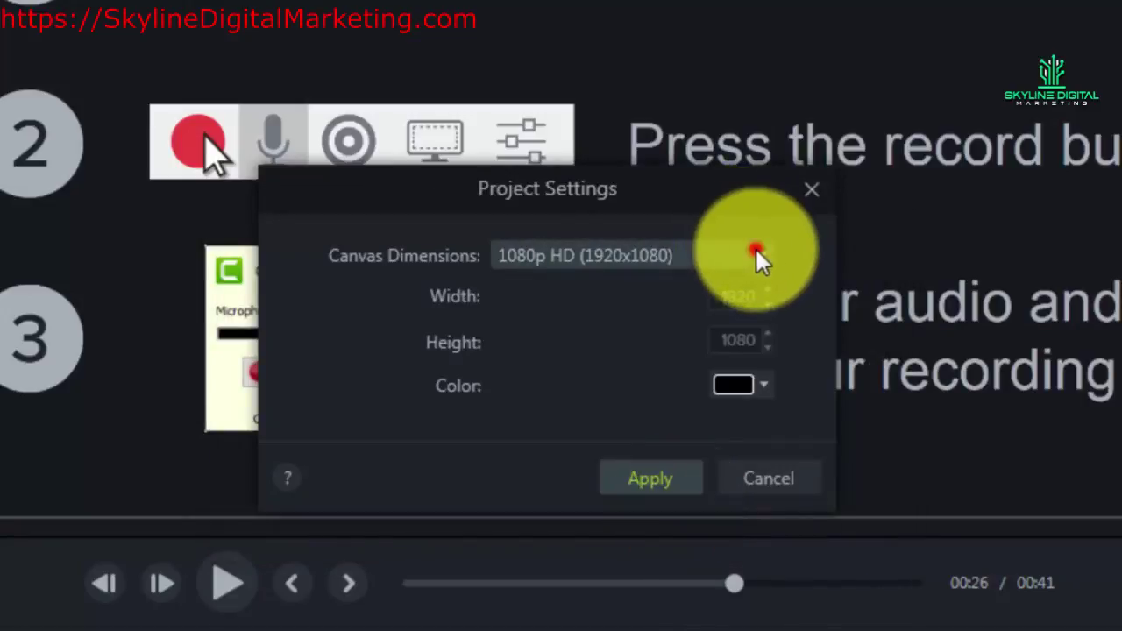
pyautogui.click(757, 255)
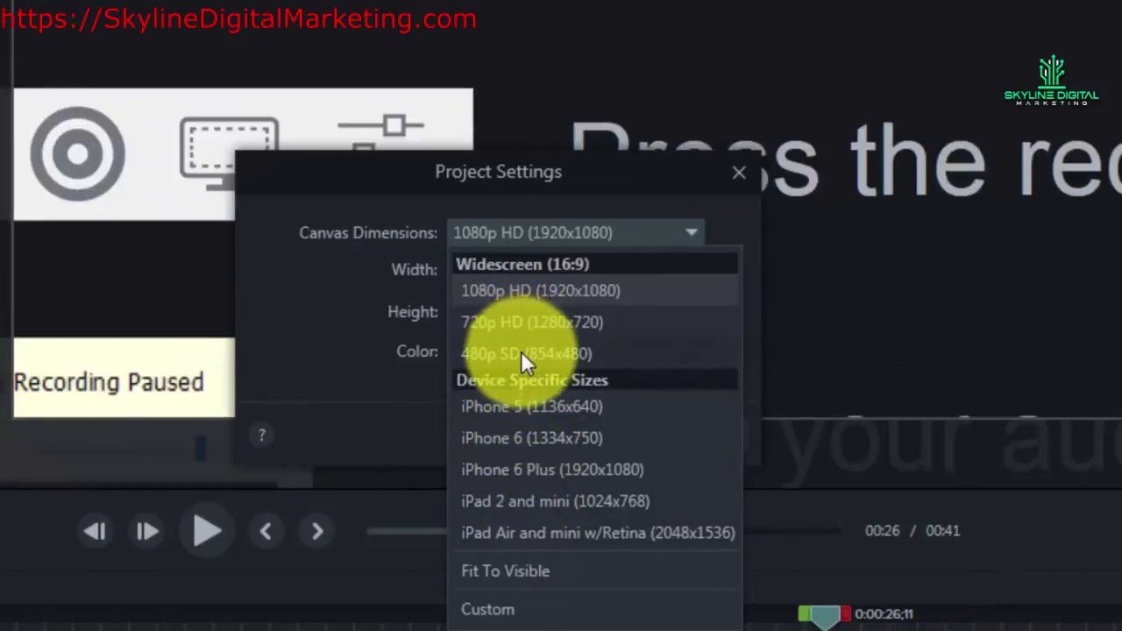
pyautogui.click(520, 355)
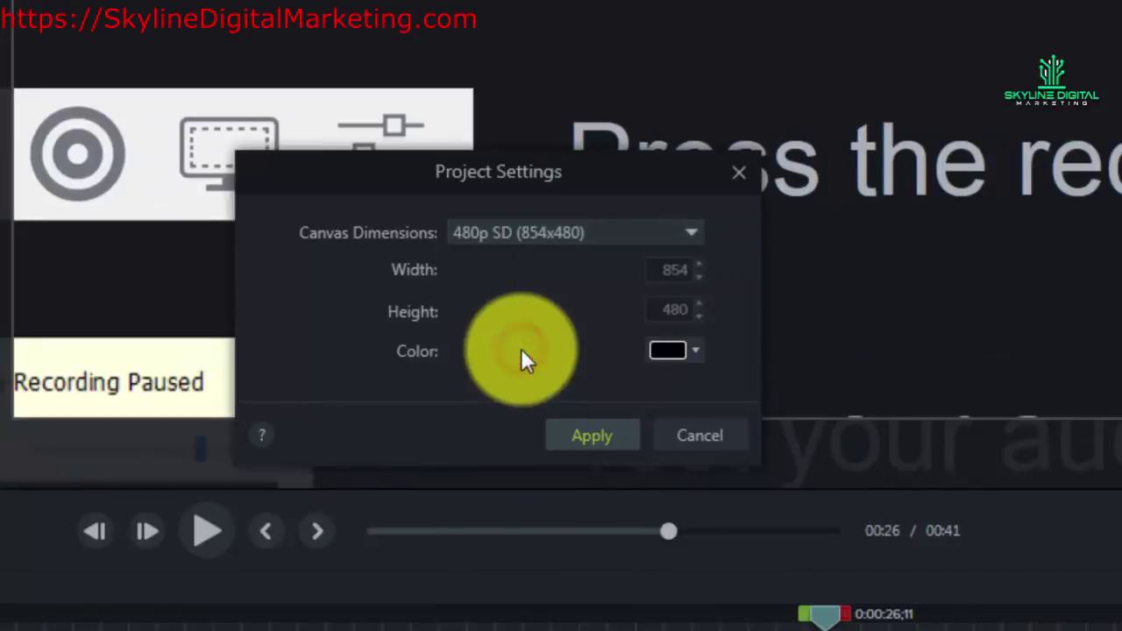
pyautogui.click(574, 434)
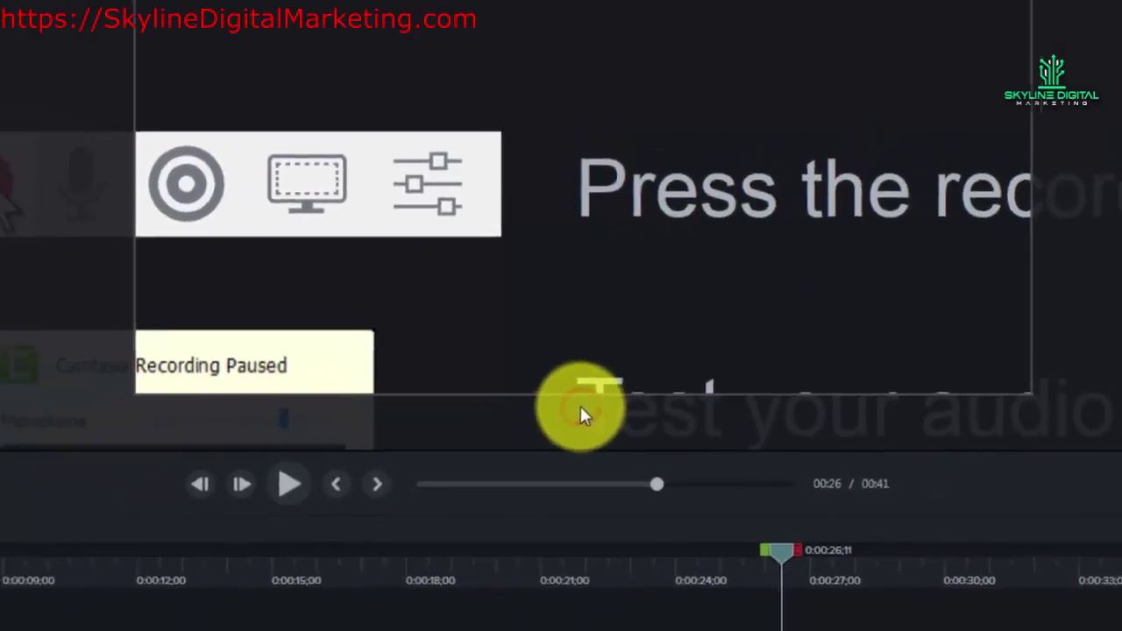